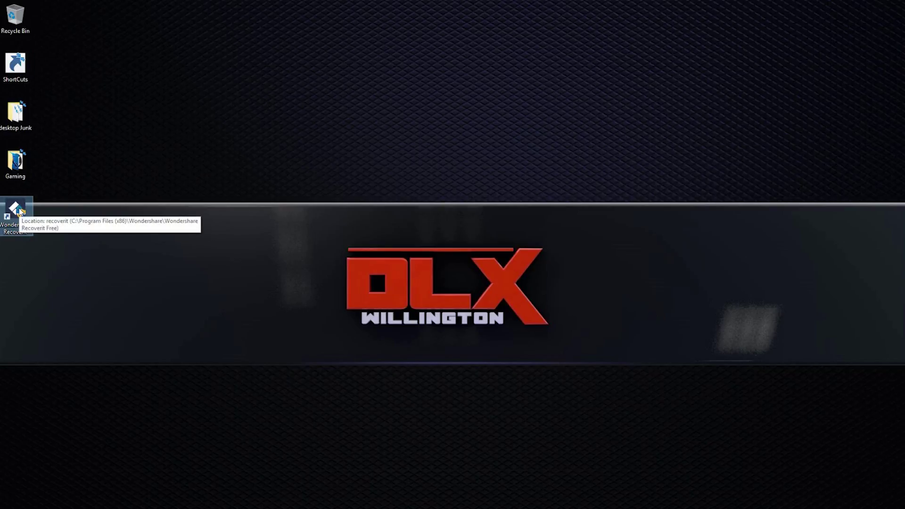
Launch Wondershare Recoverit from the desktop and choose External Devices Recovery.
double_click(19, 211)
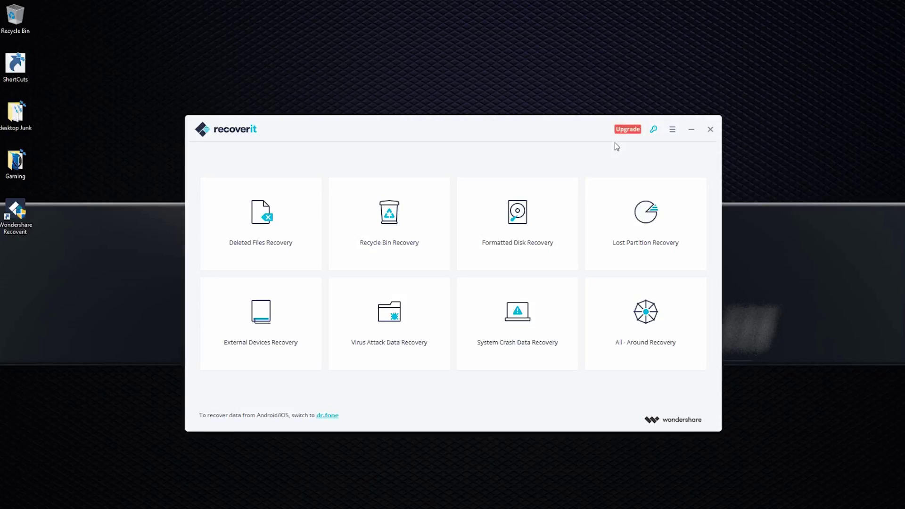
mouse_move(277, 313)
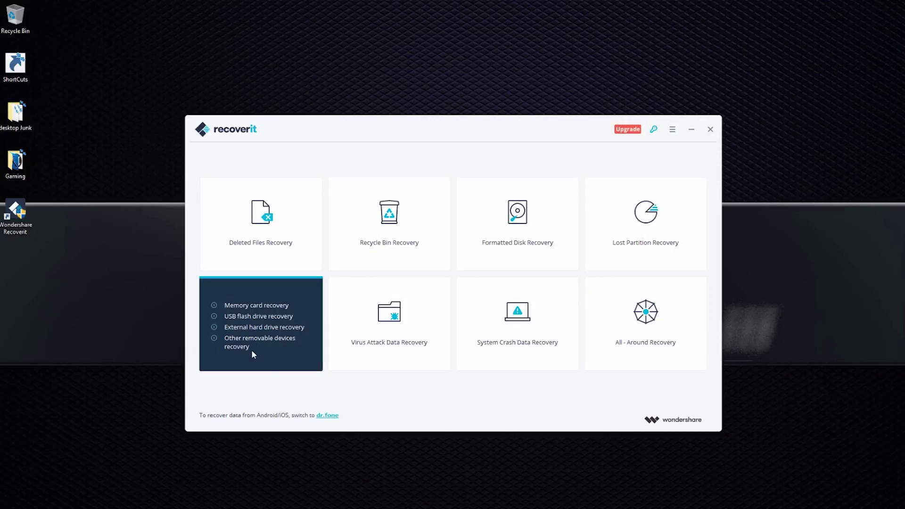
mouse_move(267, 328)
left_click(258, 331)
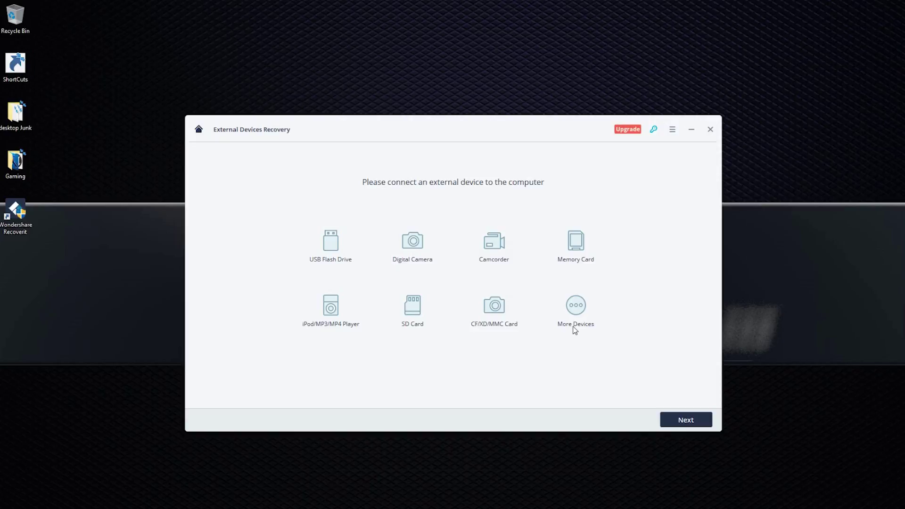
Continue to the disk list showing EOS_70D (K:) and WILLINGTON (L:).
left_click(680, 424)
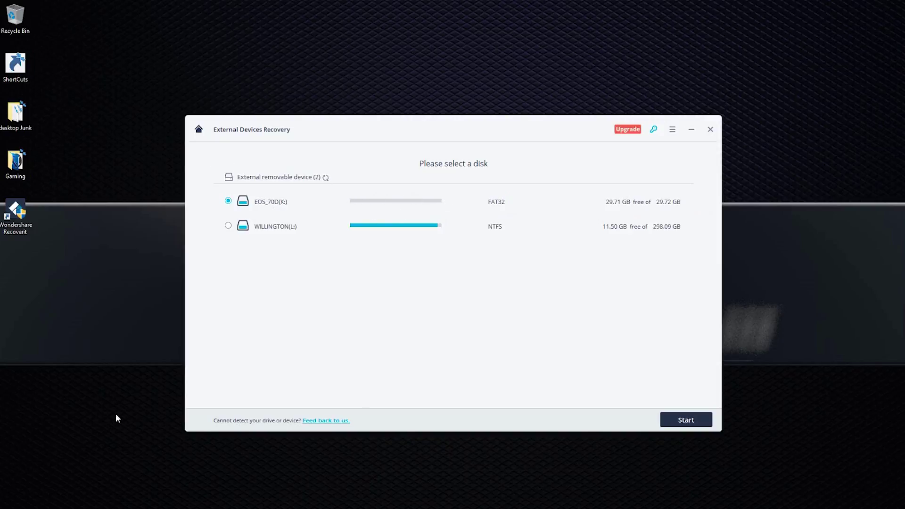
Check in File Explorer that drive EOS_70D (K:) is empty, then close Explorer.
key("super+e")
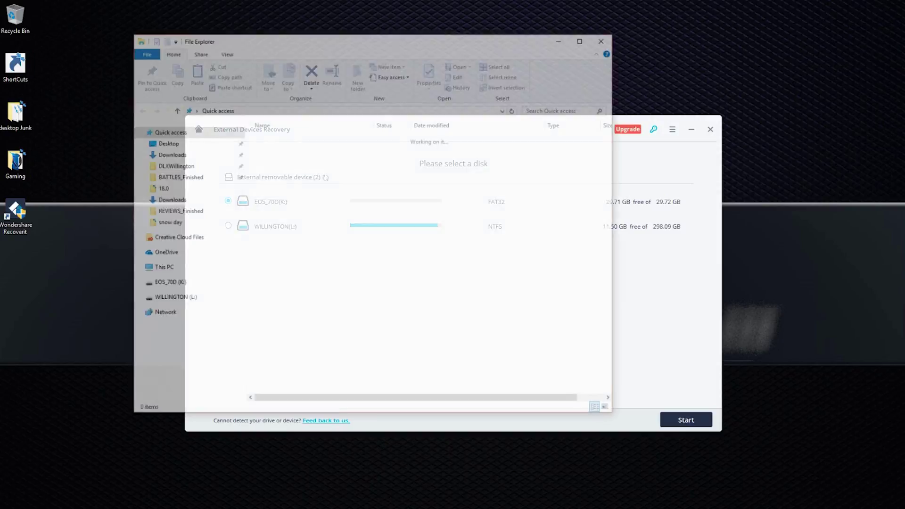
left_click(180, 268)
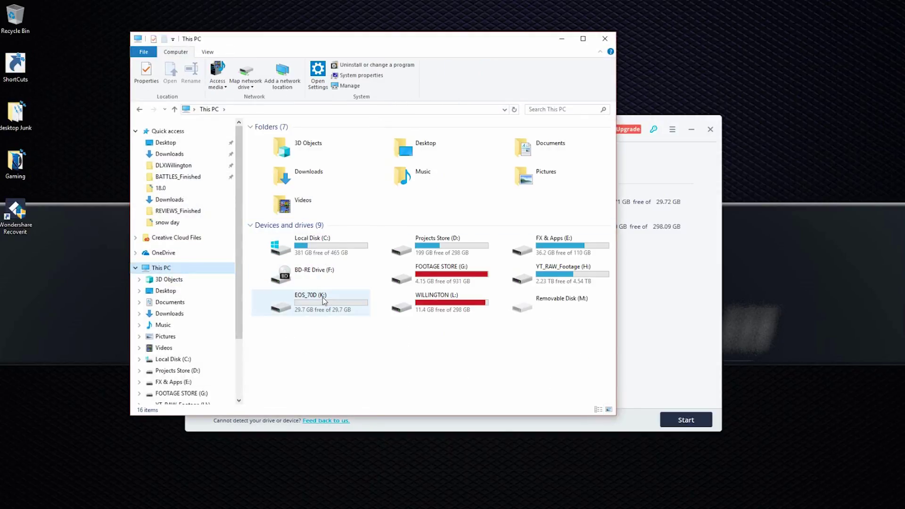
left_click(325, 309)
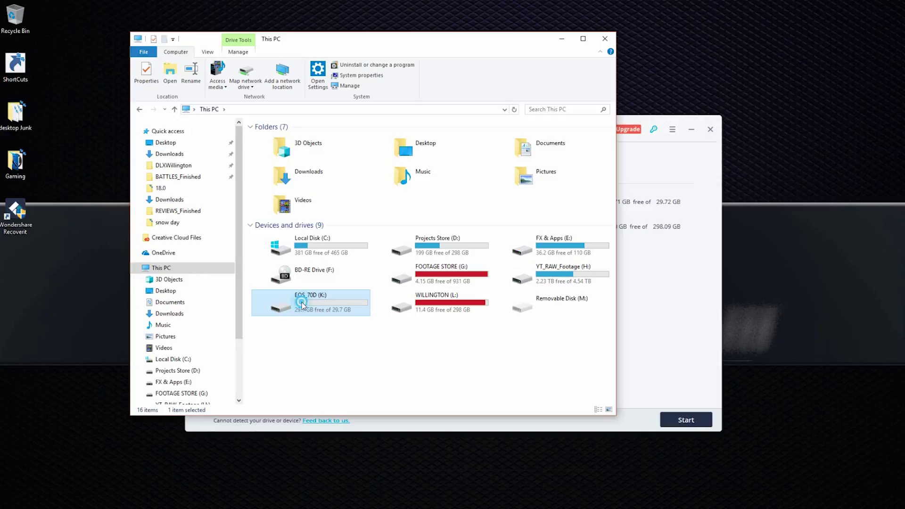
double_click(301, 304)
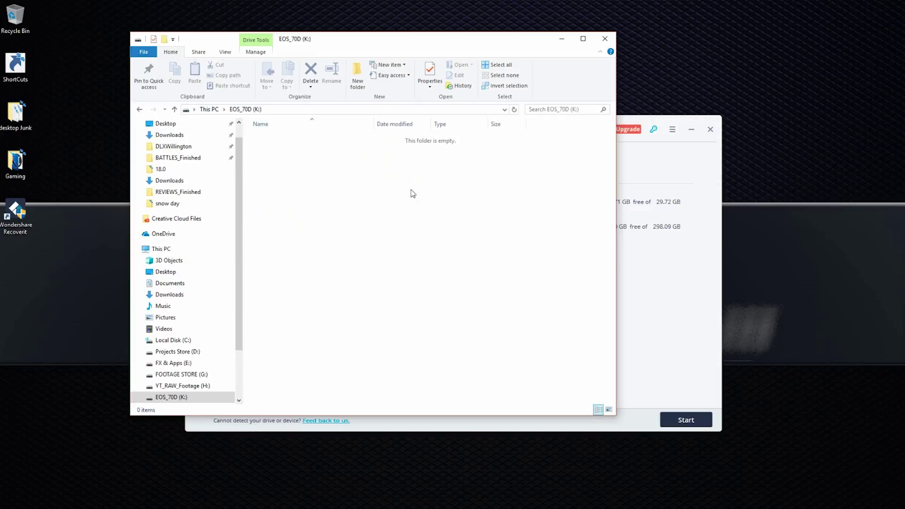
left_click_drag(391, 138, 464, 147)
left_click(453, 179)
left_click(138, 110)
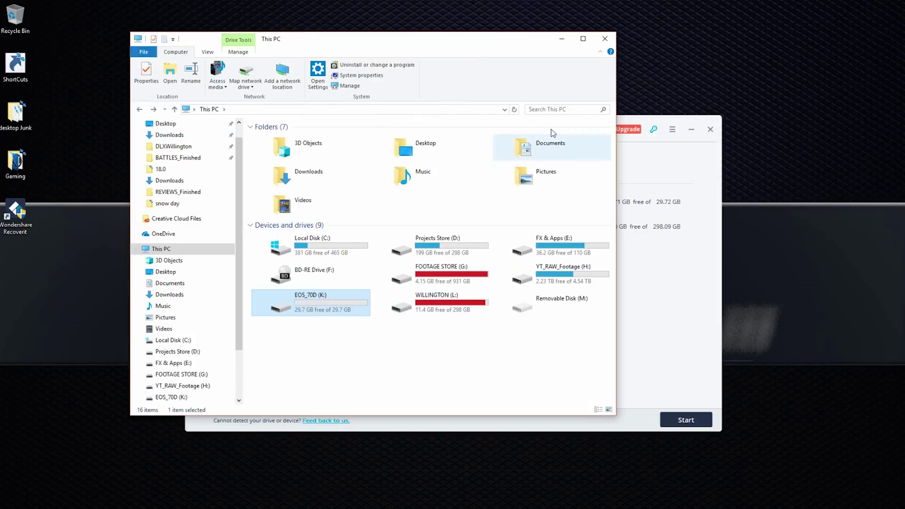
left_click(605, 39)
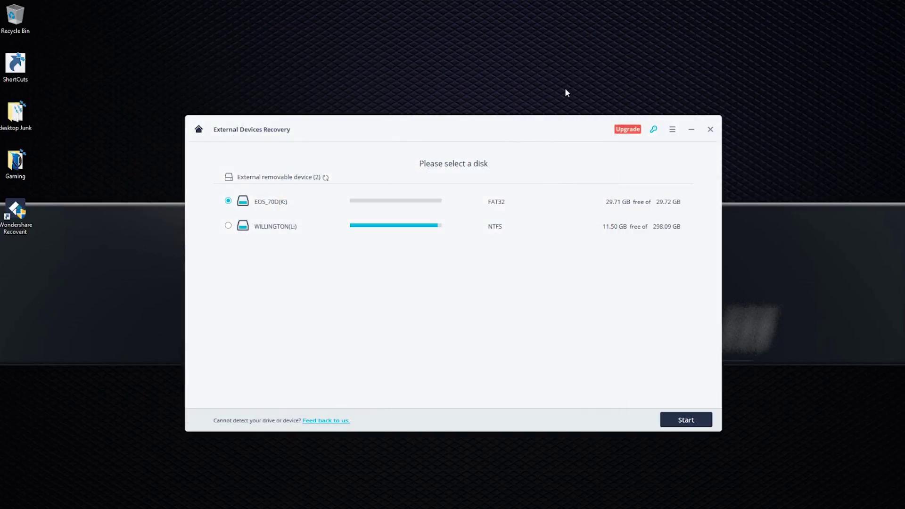
Select the EOS_70D (K:) drive and start scanning it for deleted files.
left_click(374, 204)
left_click(270, 200)
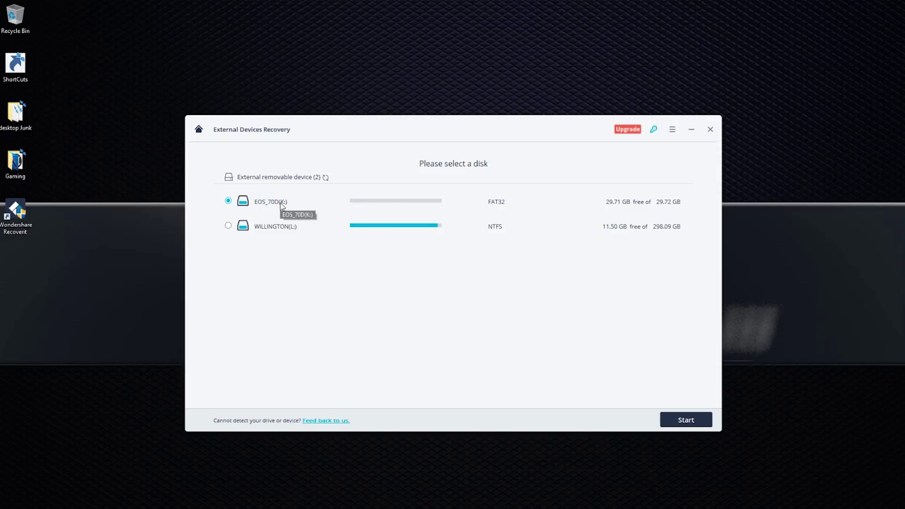
left_click(228, 225)
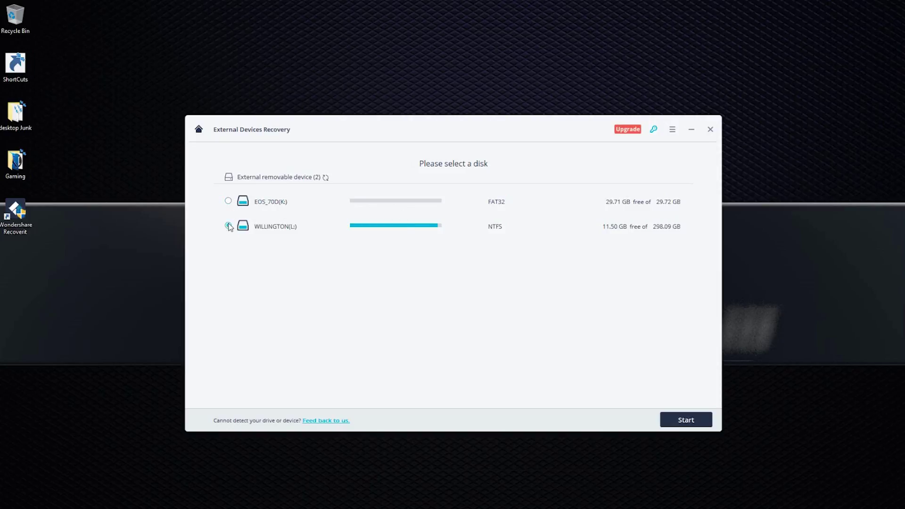
left_click(230, 203)
left_click(686, 420)
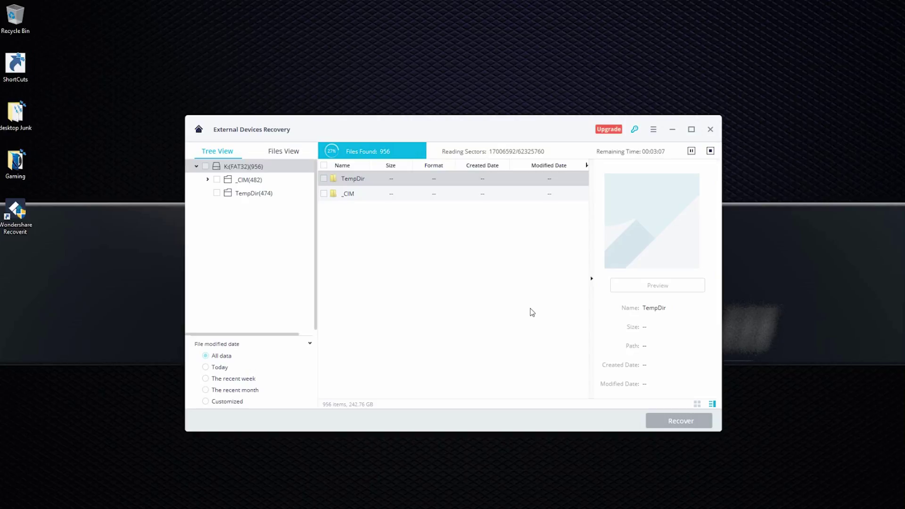
Expand _CIM in the results and open the snow day folder's 16 photos.
left_click(246, 180)
left_click(207, 180)
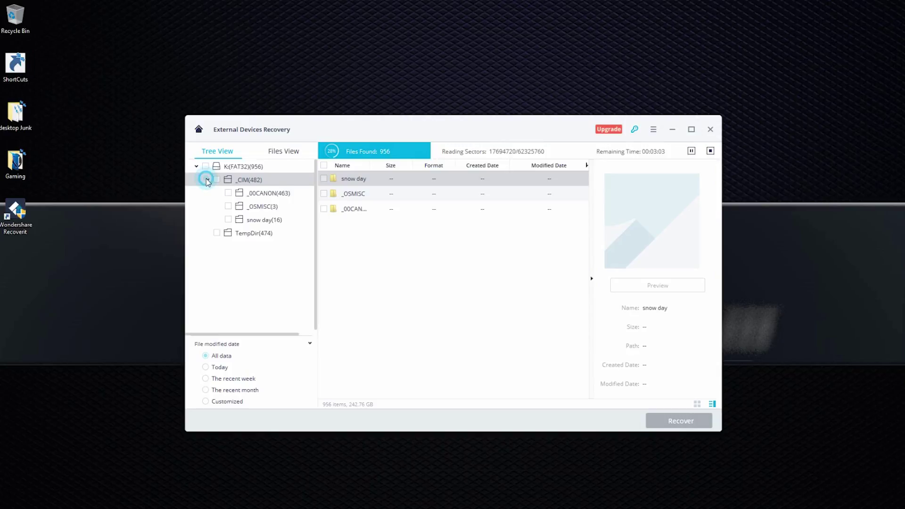
left_click(258, 193)
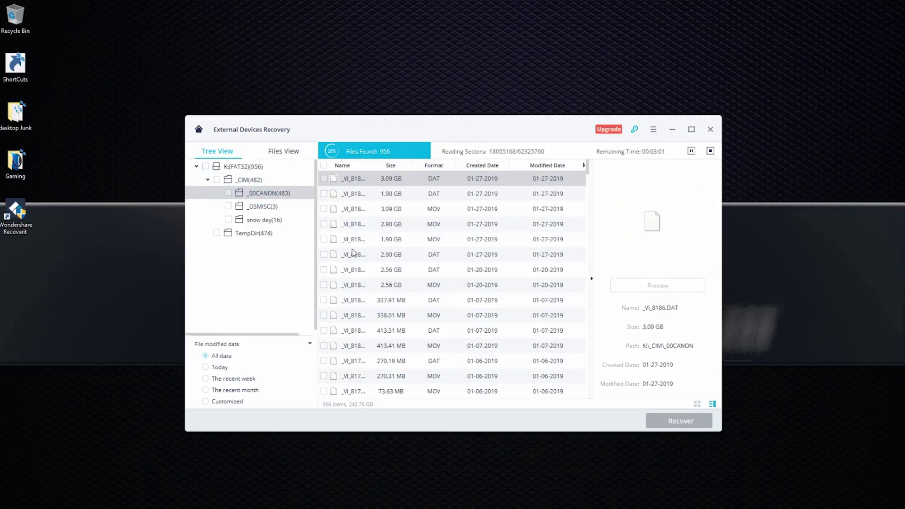
scroll(343, 209, "down", 5)
left_click(263, 208)
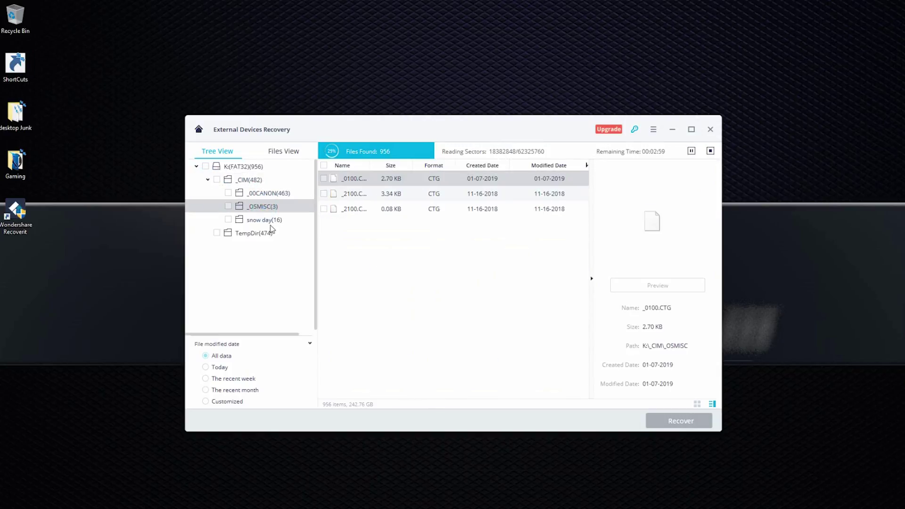
left_click(262, 220)
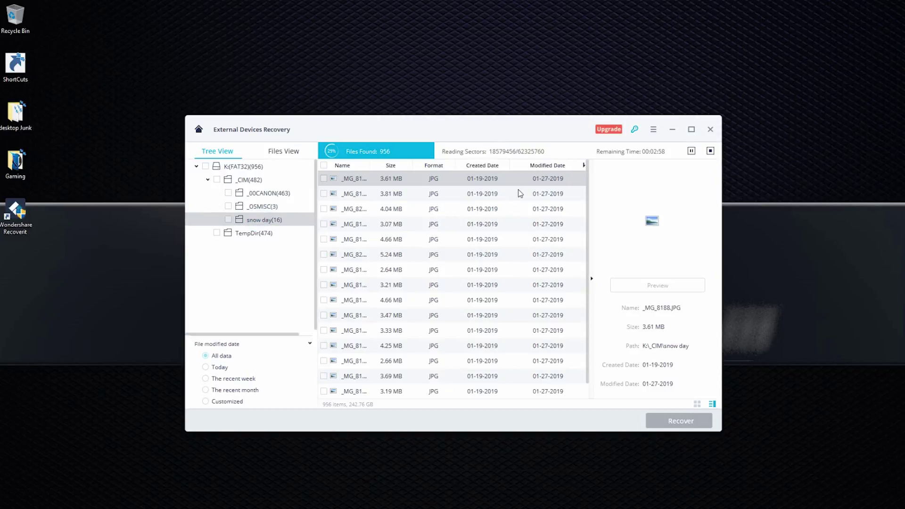
Inspect _MG_8190, _MG_8201 and _MG_8192.JPG, enlarge _MG_8192, then request stopping the scan.
left_click(333, 198)
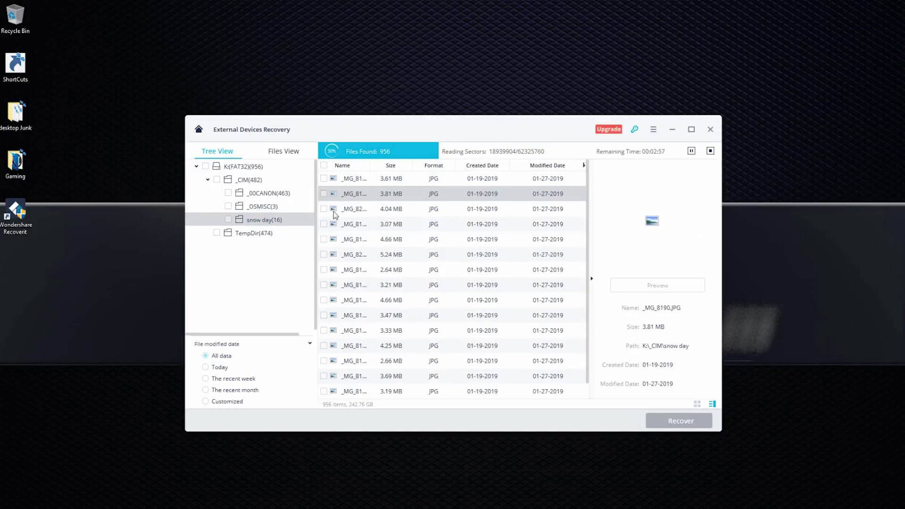
left_click(337, 210)
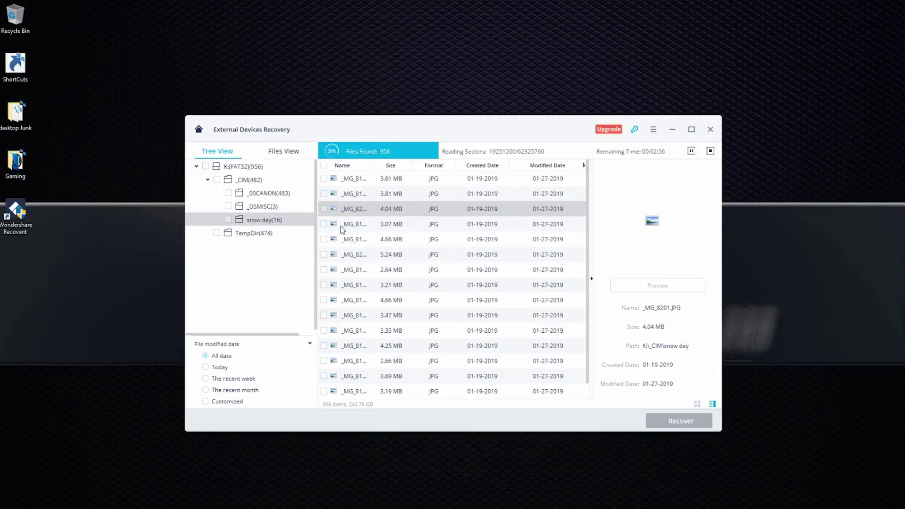
left_click(343, 226)
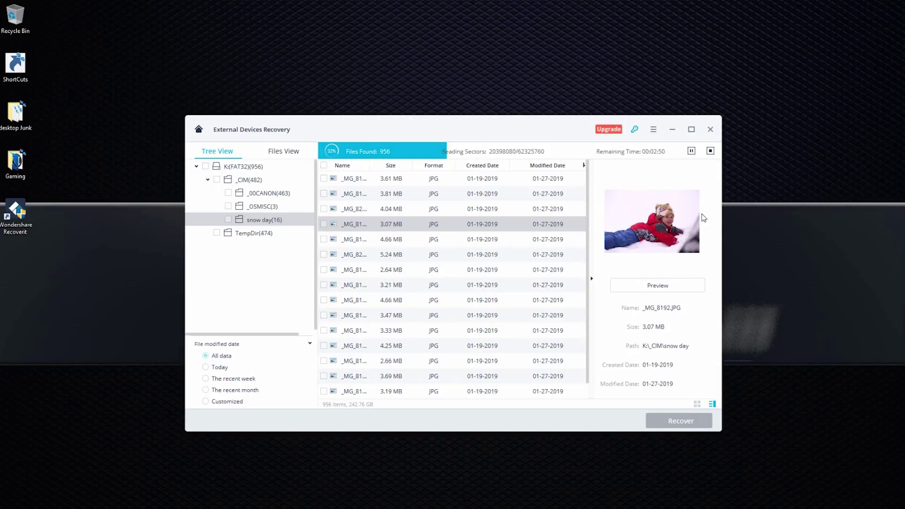
left_click(648, 286)
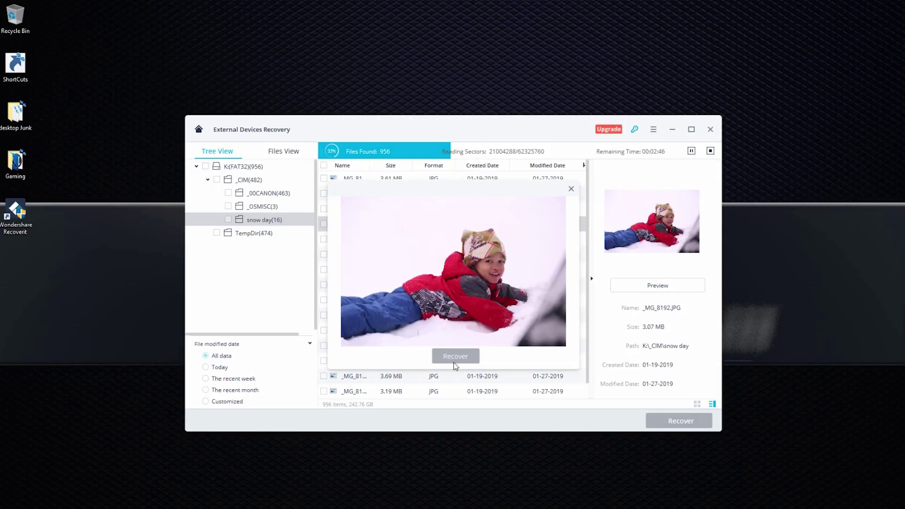
left_click(571, 190)
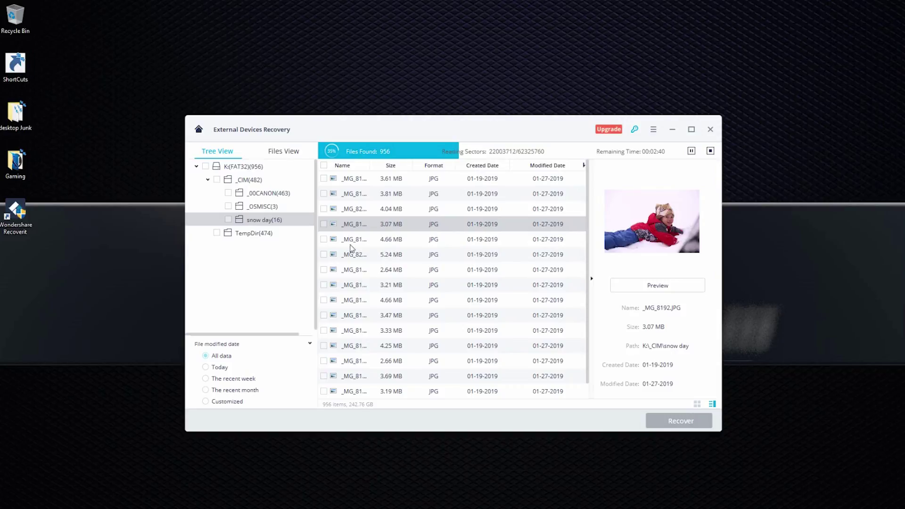
left_click(710, 151)
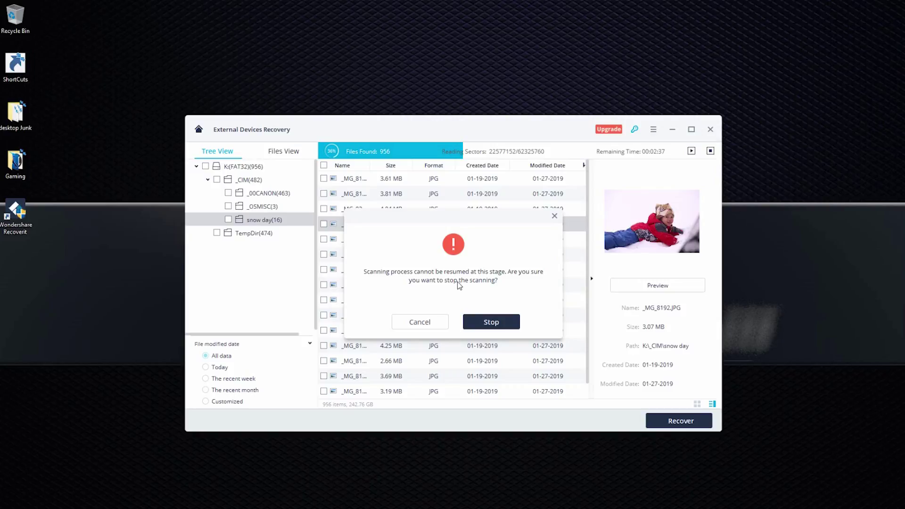
Confirm stopping the scan, then enlarge and close the current photo's preview.
left_click(490, 323)
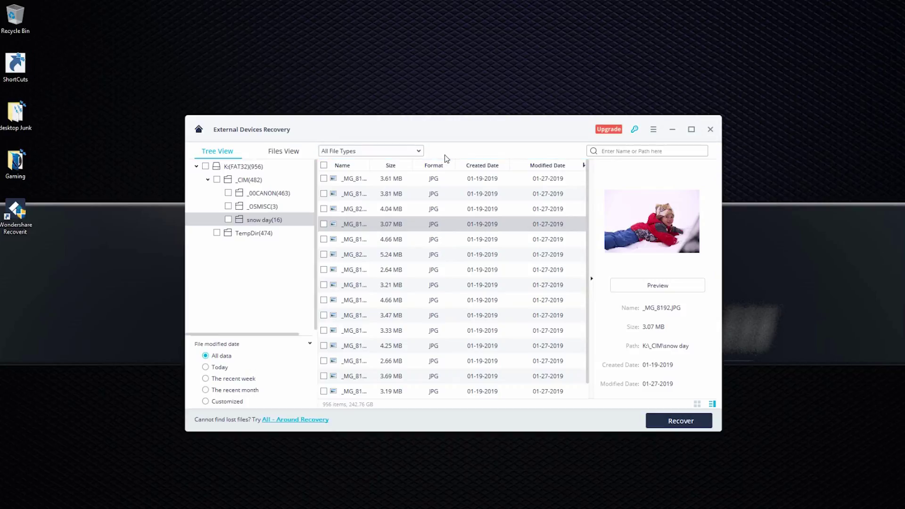
left_click(661, 286)
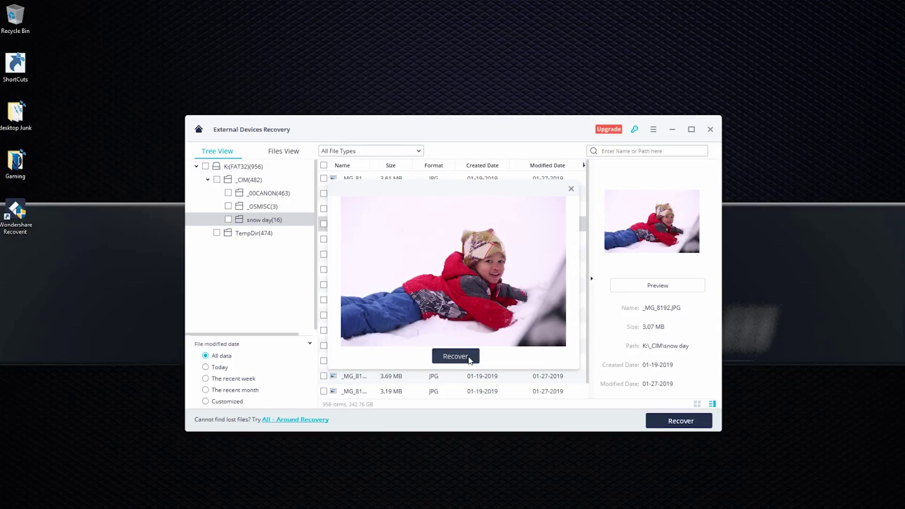
left_click(571, 189)
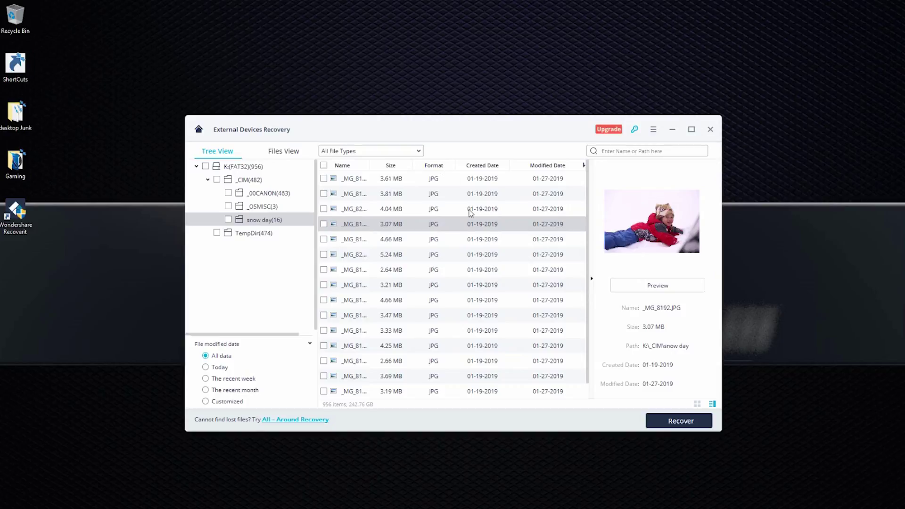
left_click(359, 241)
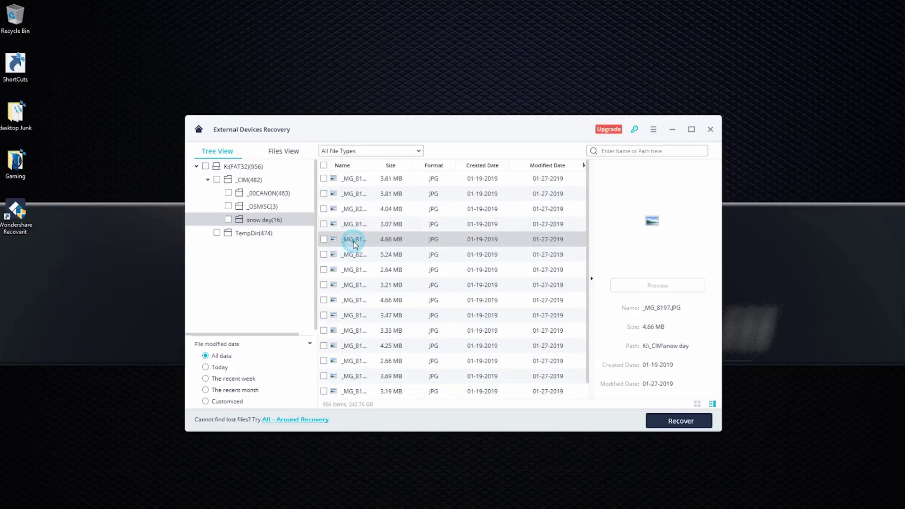
left_click(357, 256)
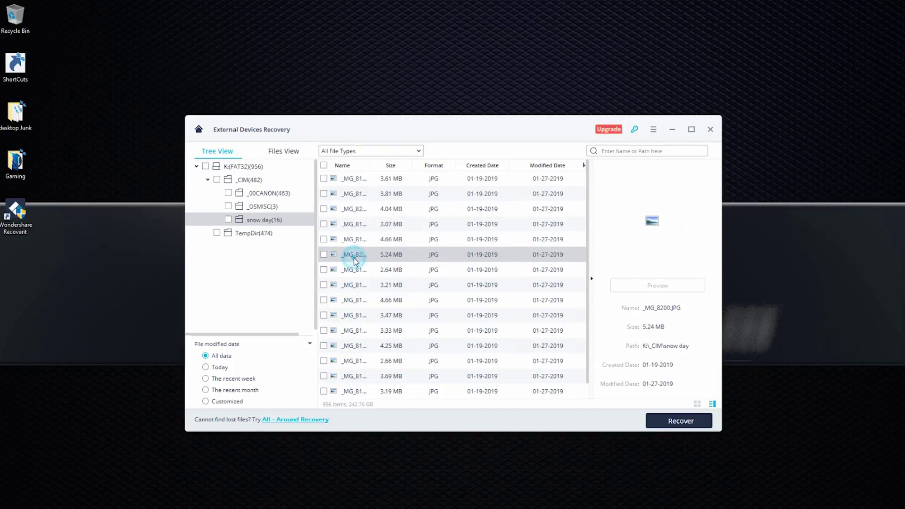
left_click(261, 208)
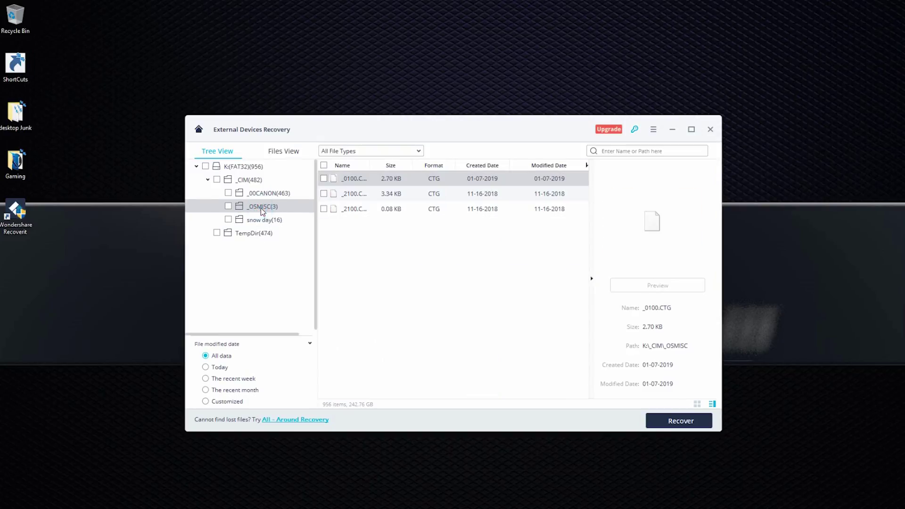
left_click(390, 193)
left_click(390, 209)
left_click(391, 193)
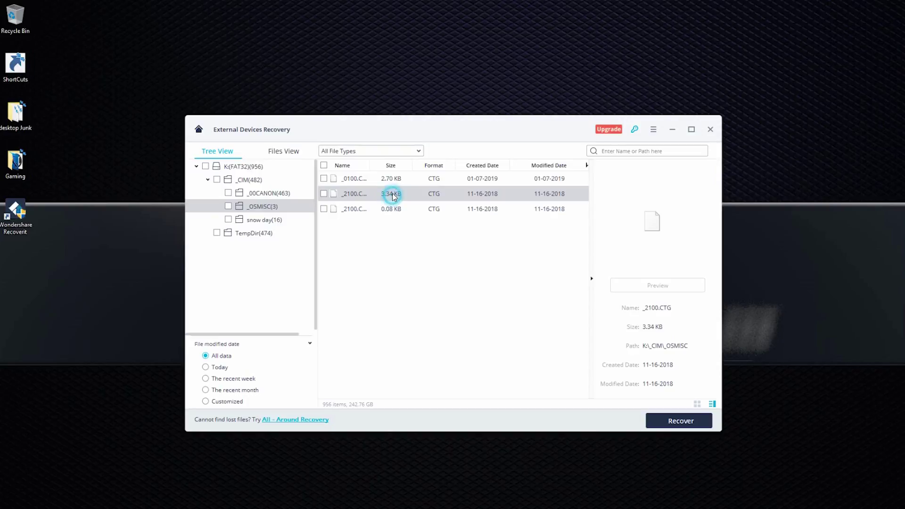
left_click(390, 178)
left_click(268, 206)
left_click(265, 220)
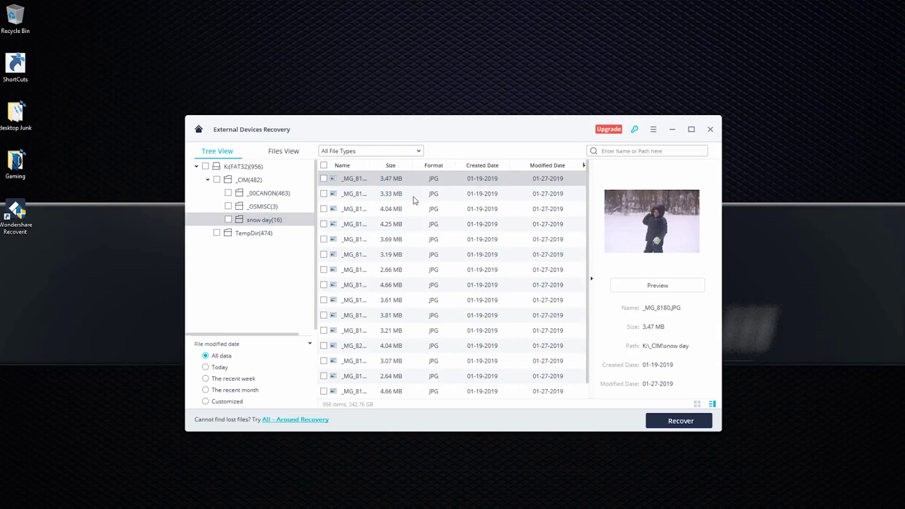
left_click(354, 195)
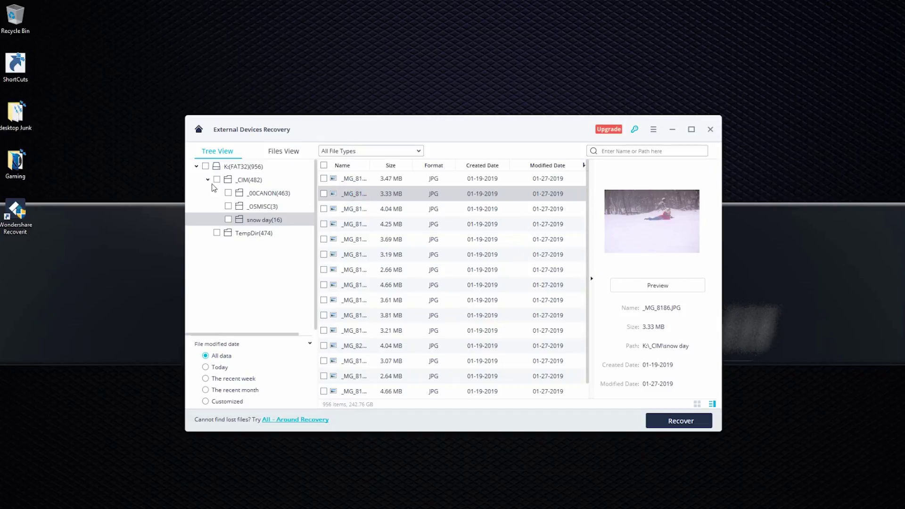
double_click(15, 113)
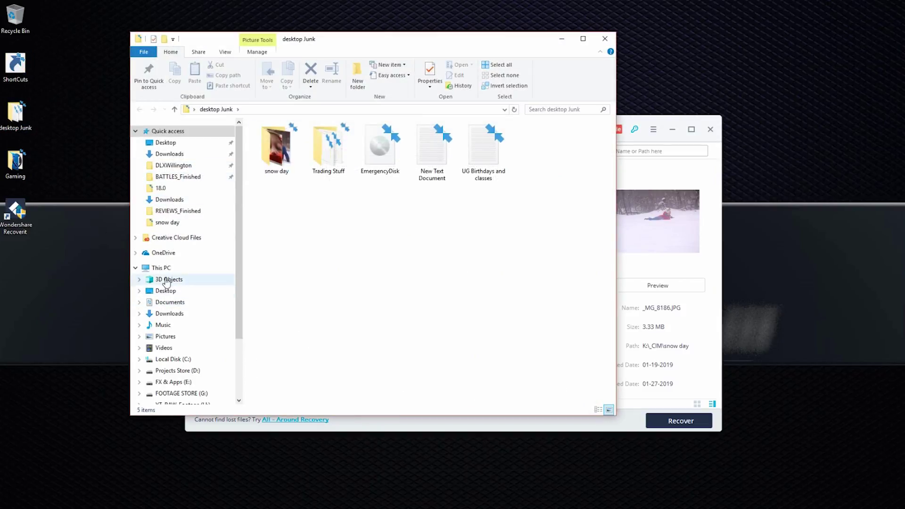
left_click(158, 267)
double_click(300, 303)
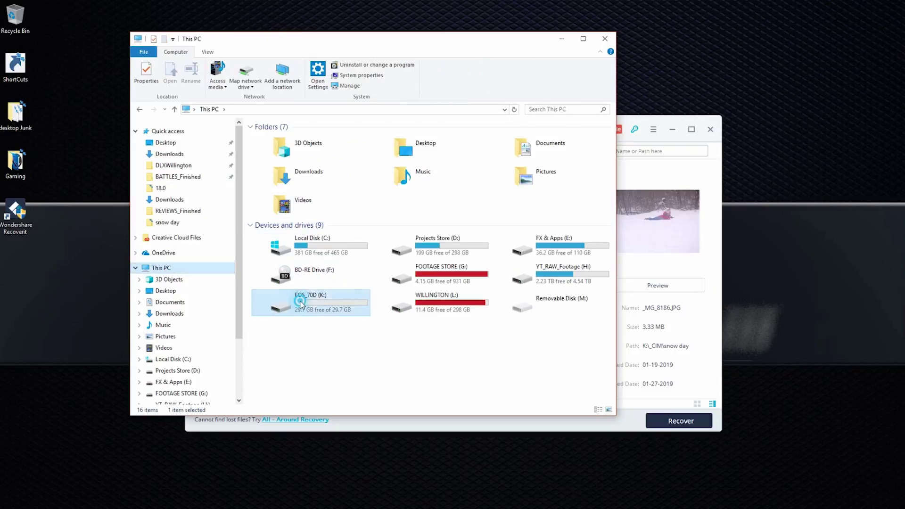
Preview the snow day photos _MG_8184.JPG and _MG_8181.JPG, enlarging _MG_8181.
key("alt+F4")
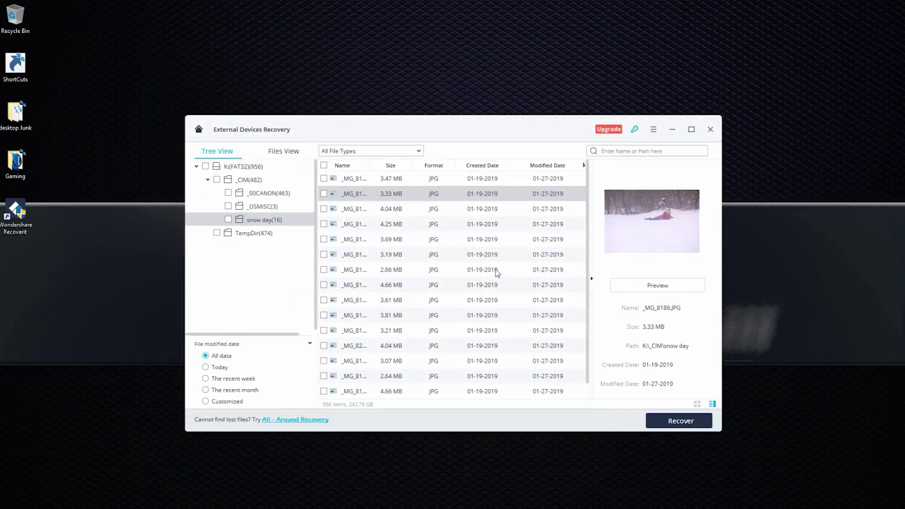
left_click(351, 209)
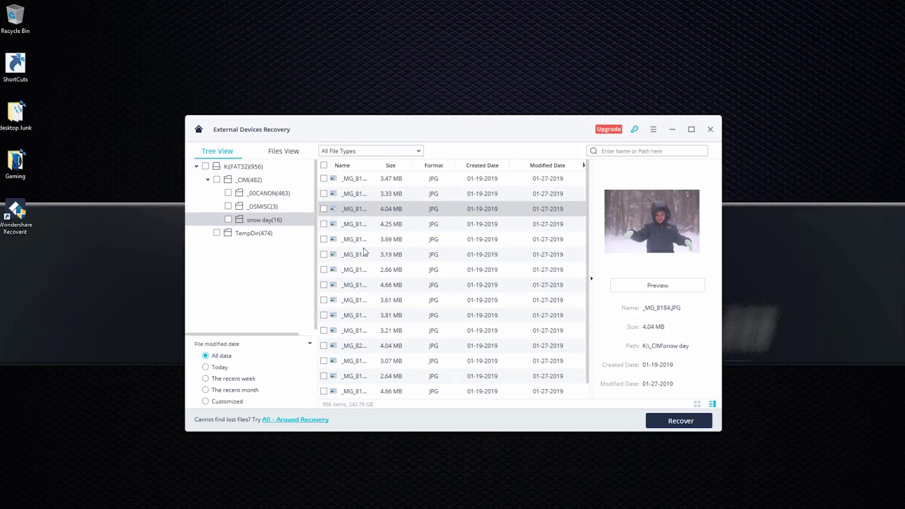
left_click(352, 225)
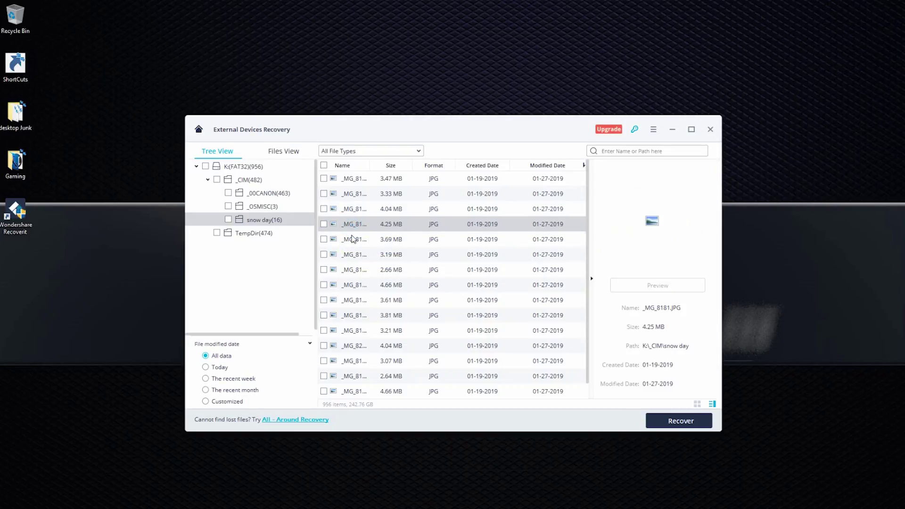
left_click(354, 240)
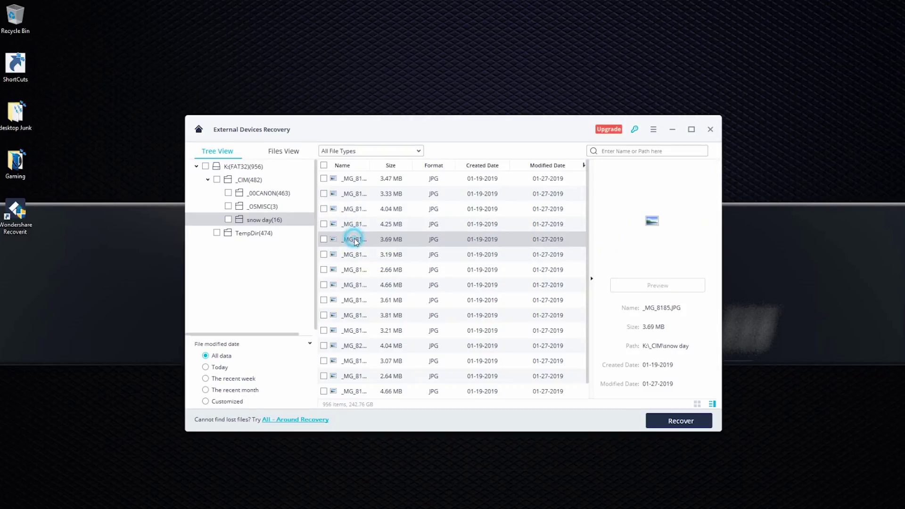
left_click(355, 225)
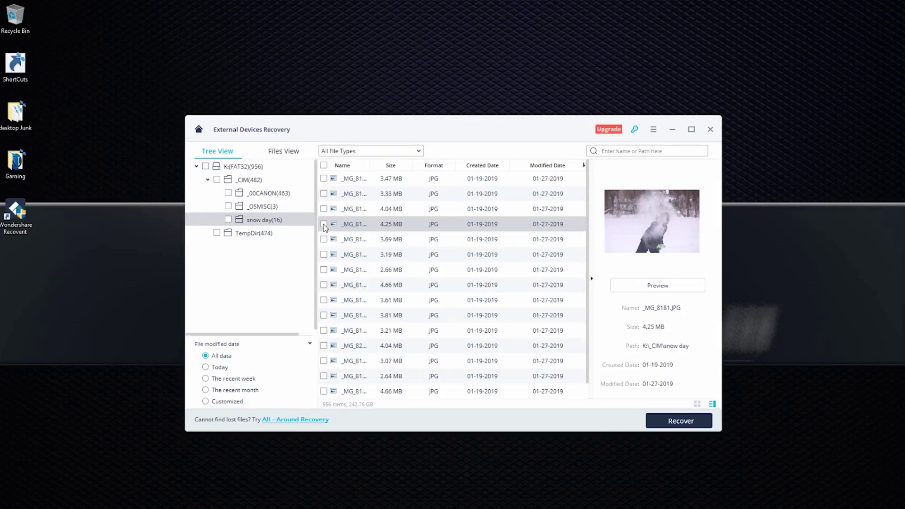
left_click(351, 224)
left_click(656, 286)
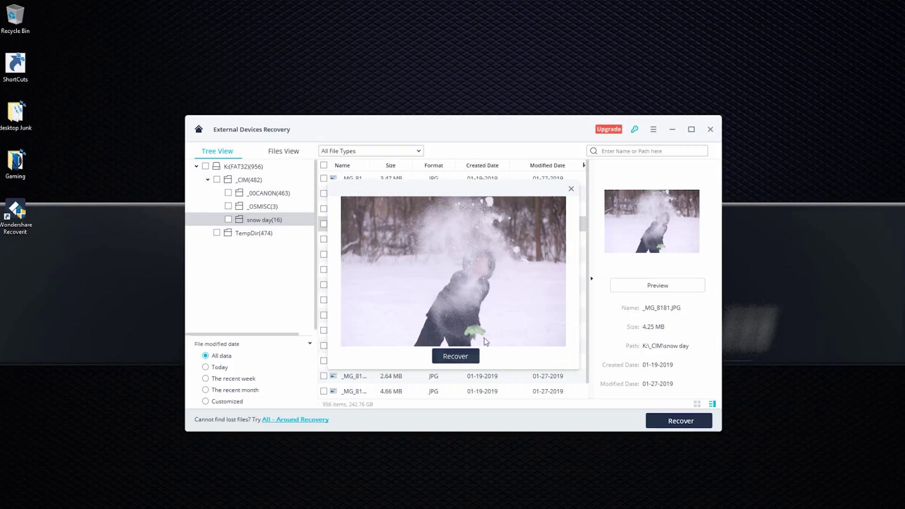
left_click(571, 188)
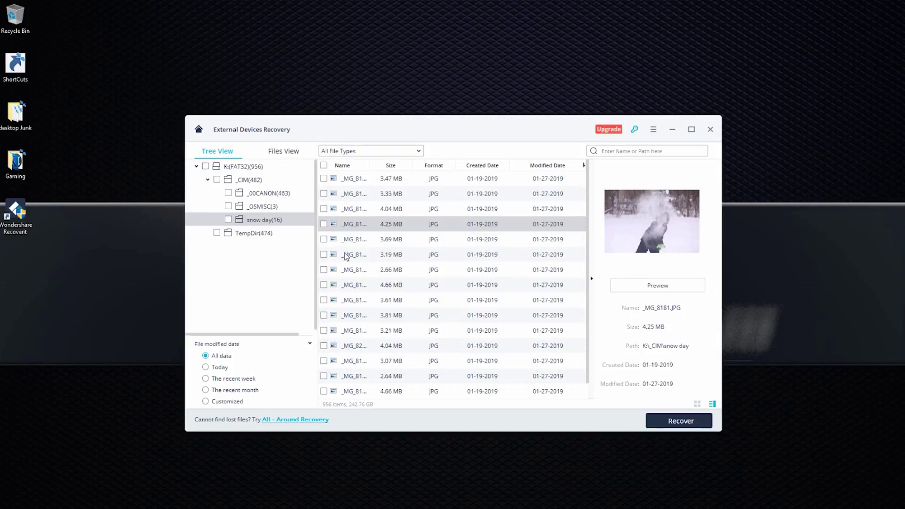
Tick _MG_8181.JPG (4.25 MB) and _MG_8178.JPG (4.66 MB) for recovery, 8.92 MB total.
left_click(324, 225)
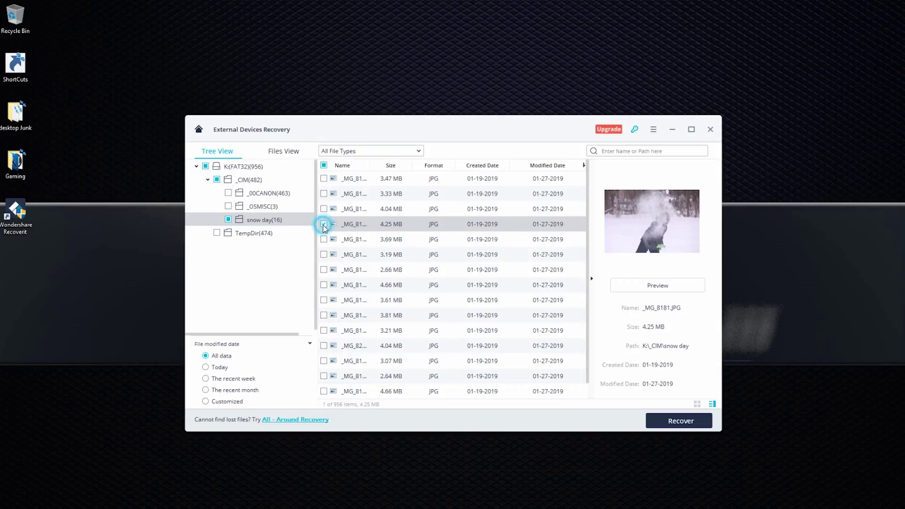
left_click(352, 303)
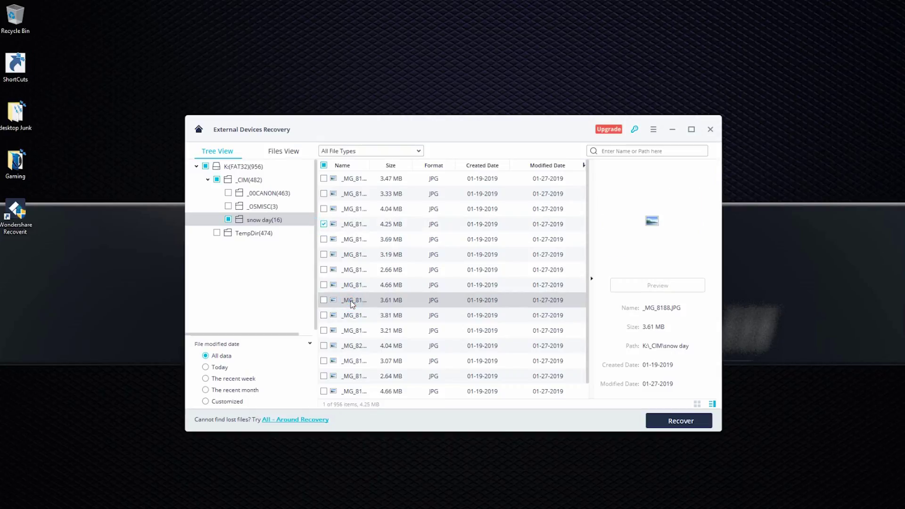
left_click(355, 285)
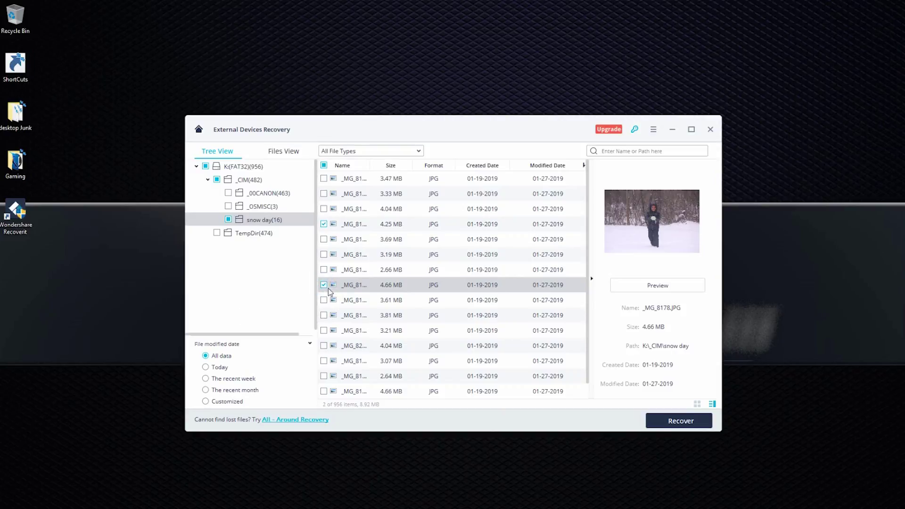
left_click(678, 428)
left_click(653, 150)
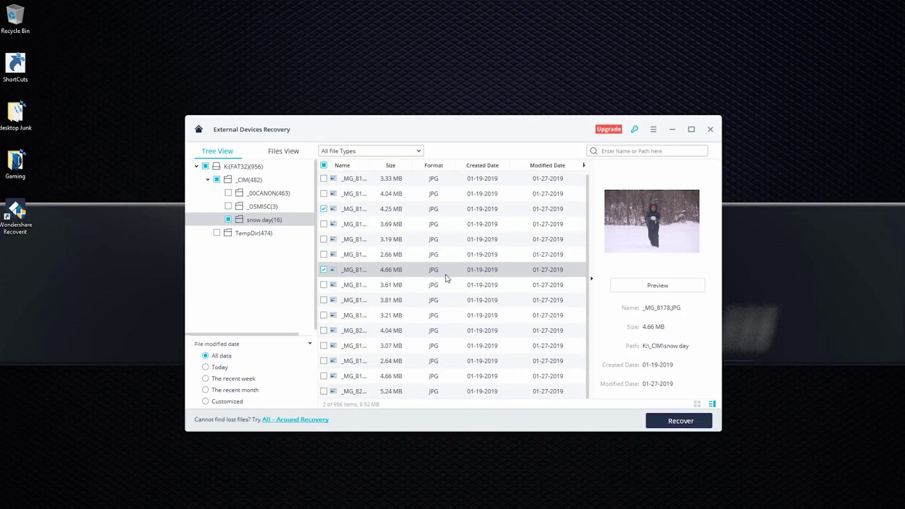
Search results for 'MG', open _CIM's snow day folder and swap one ticked photo for another.
left_click(646, 148)
type("MG")
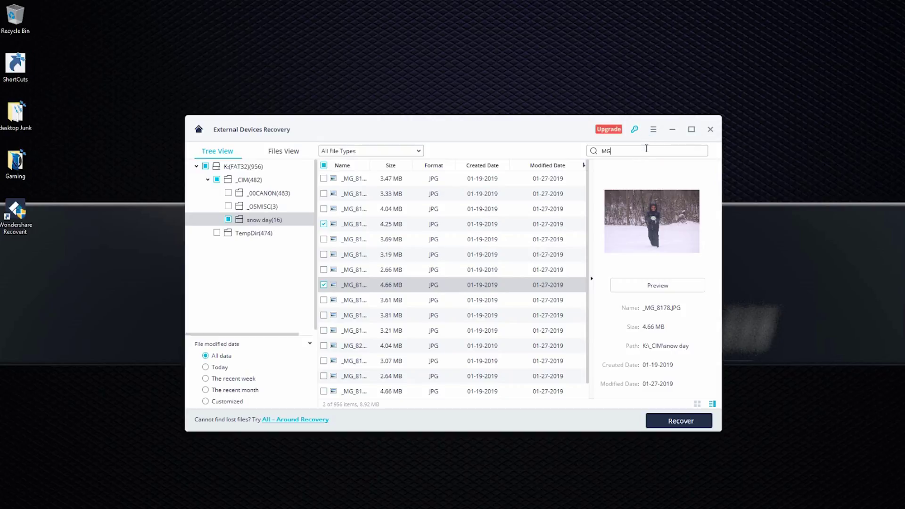
left_click(226, 168)
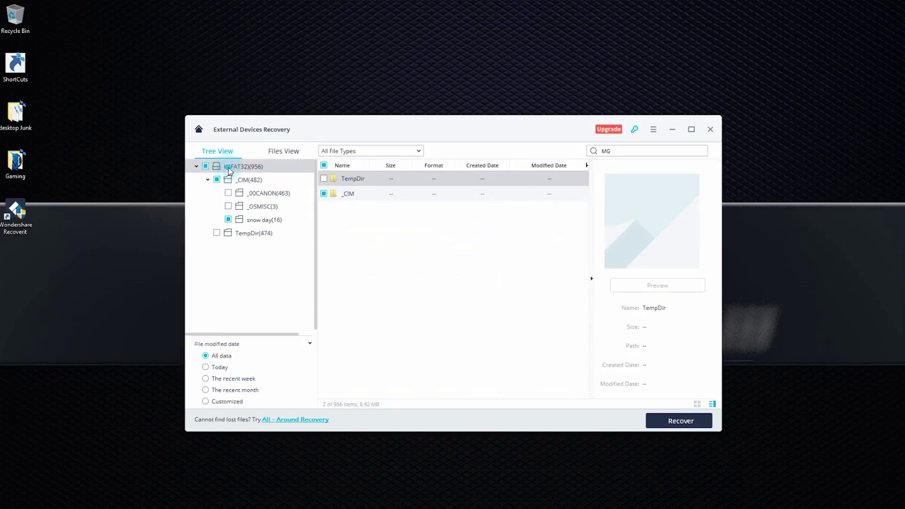
double_click(633, 150)
left_click(233, 180)
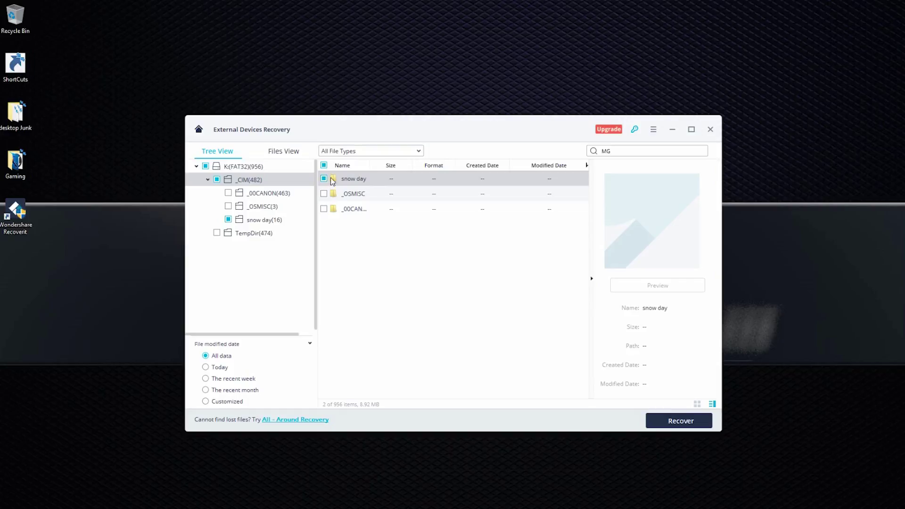
double_click(342, 179)
left_click(324, 330)
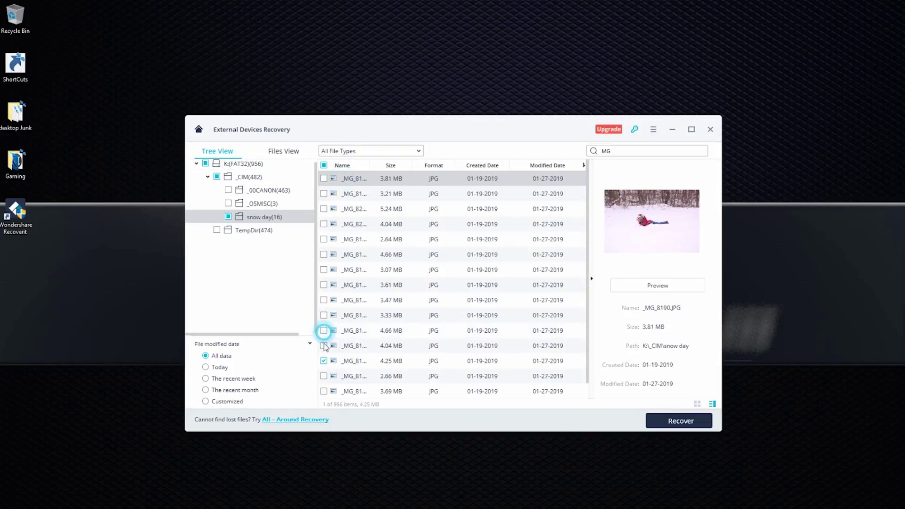
left_click(324, 361)
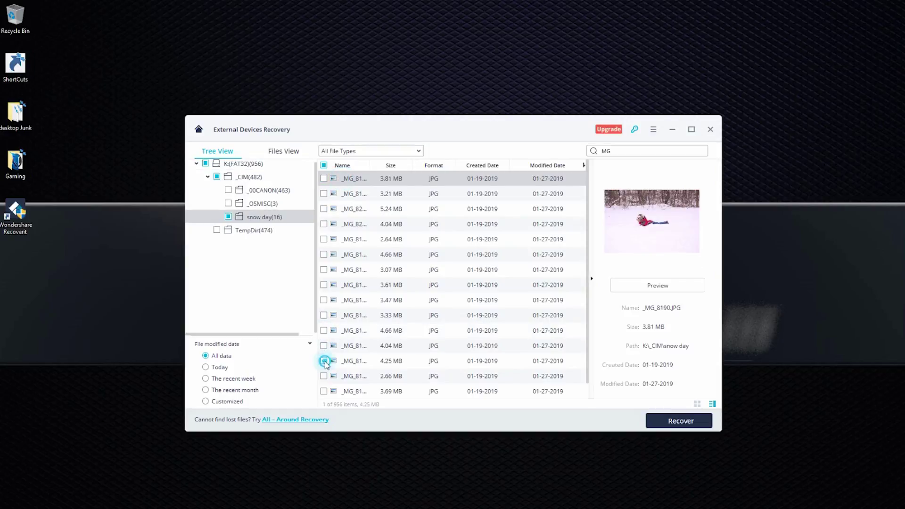
left_click(243, 166)
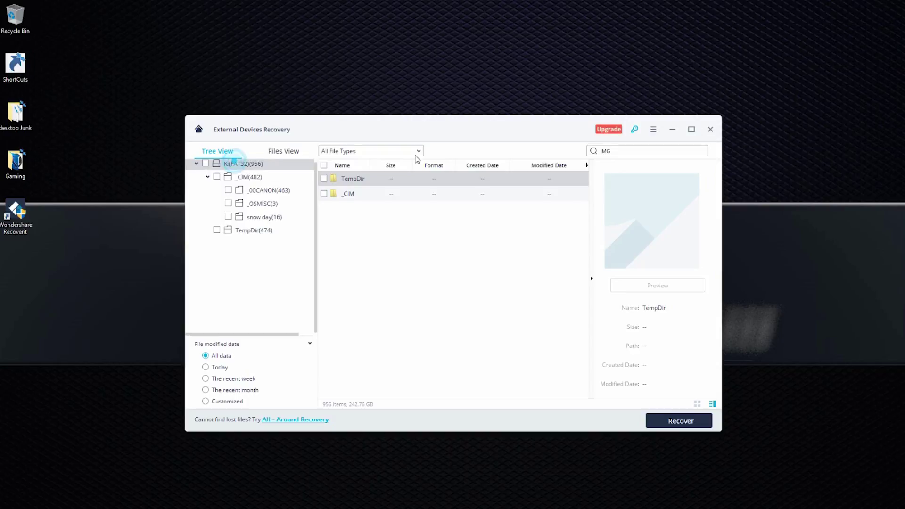
left_click(208, 176)
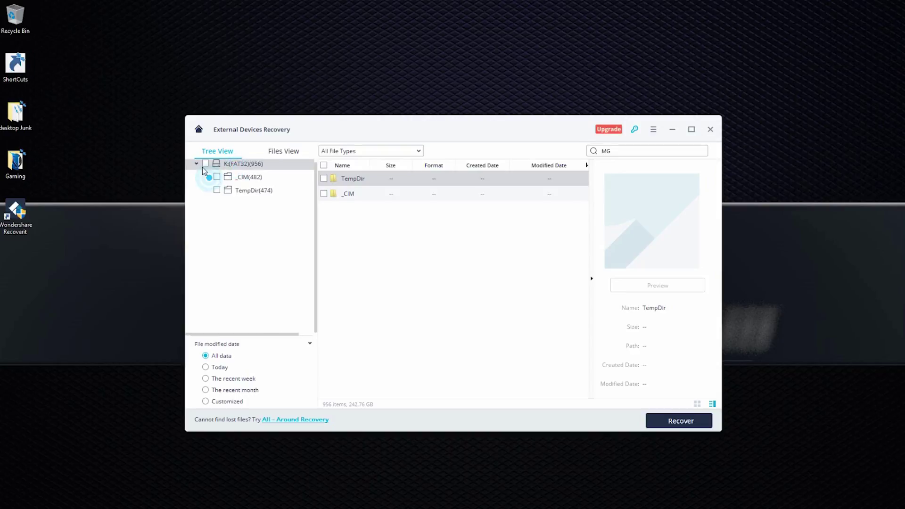
left_click(196, 164)
Search for 'SN', open the found snow day folder, preview _MG_8200.JPG, then clear the search.
double_click(621, 150)
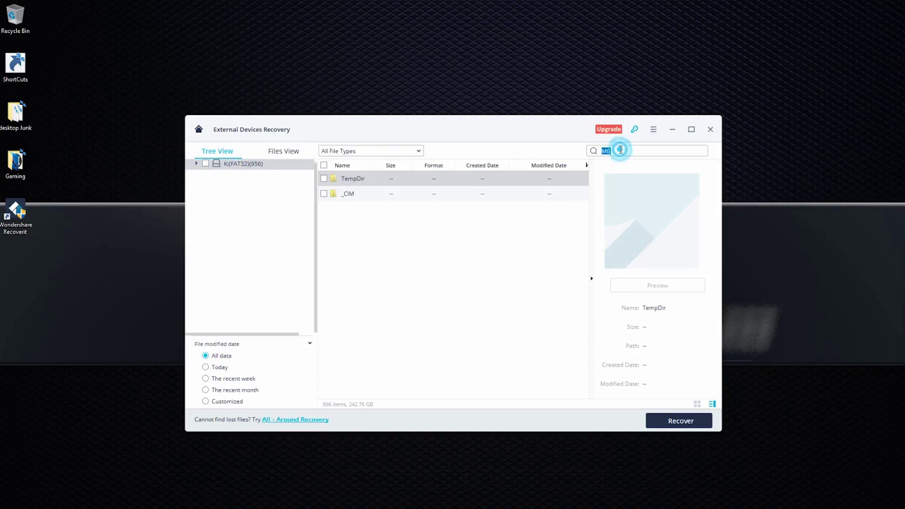
type("SNO")
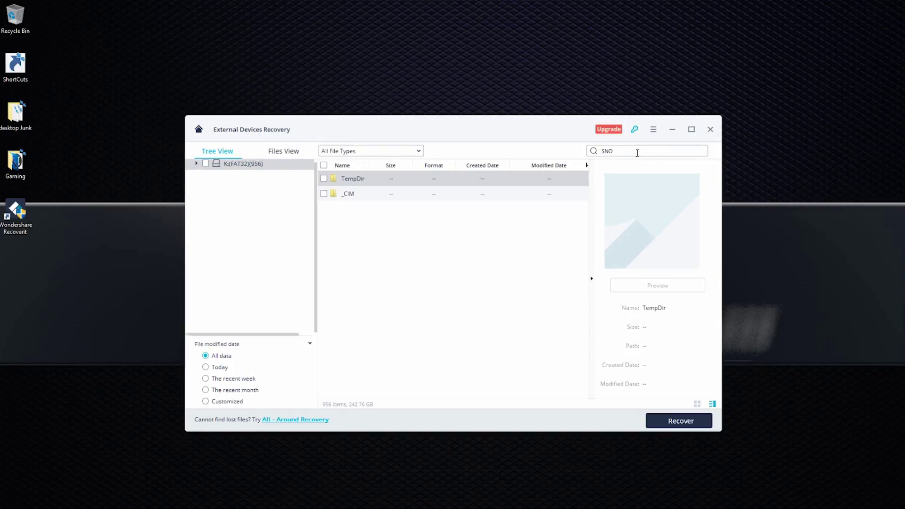
key("Return")
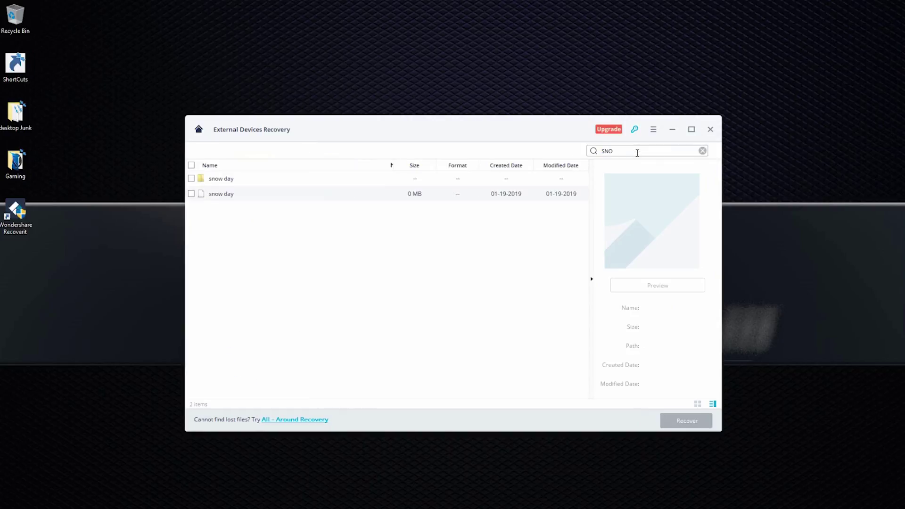
left_click(224, 195)
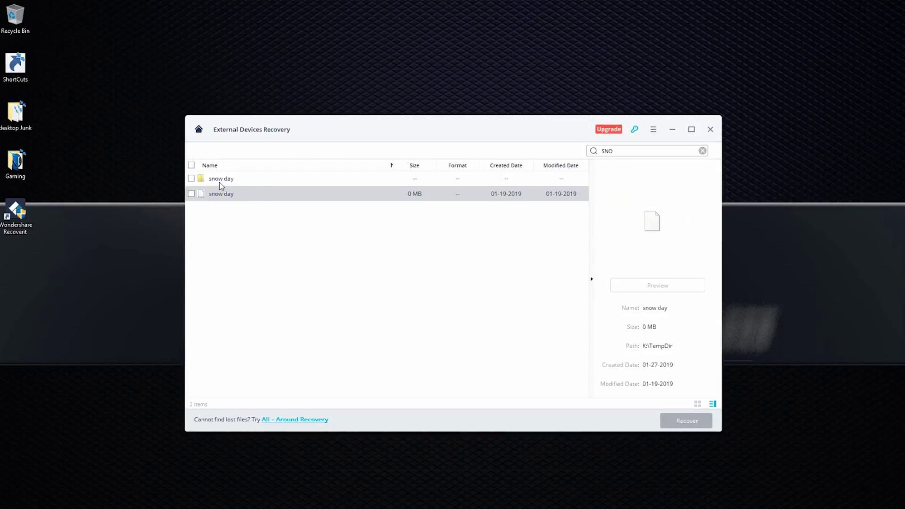
left_click(221, 181)
double_click(222, 182)
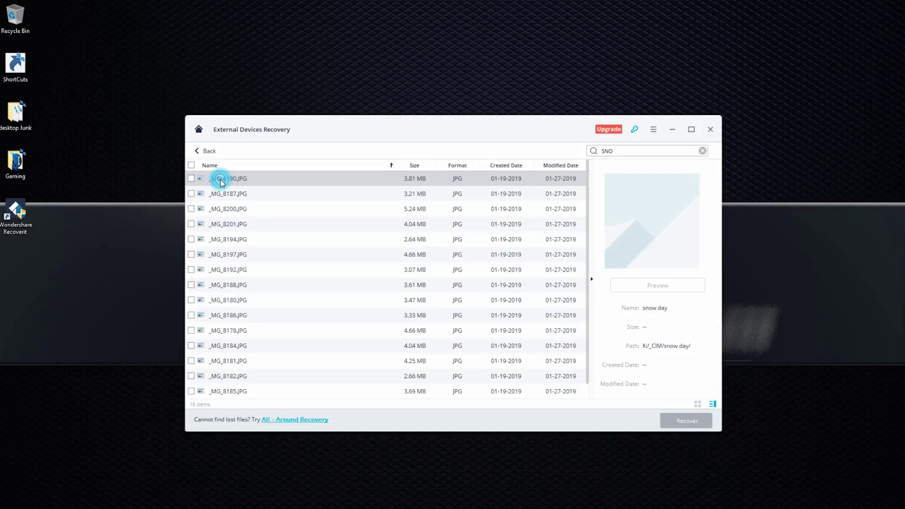
left_click(225, 195)
left_click(224, 209)
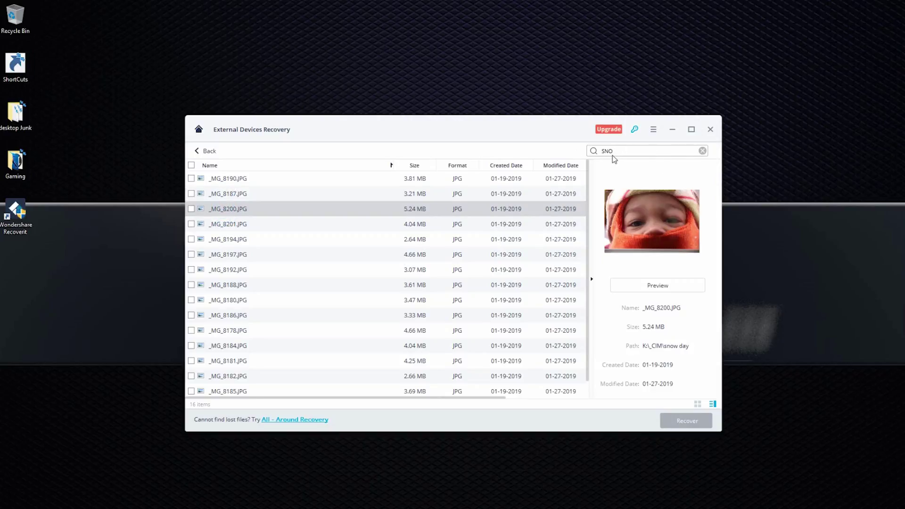
left_click(702, 151)
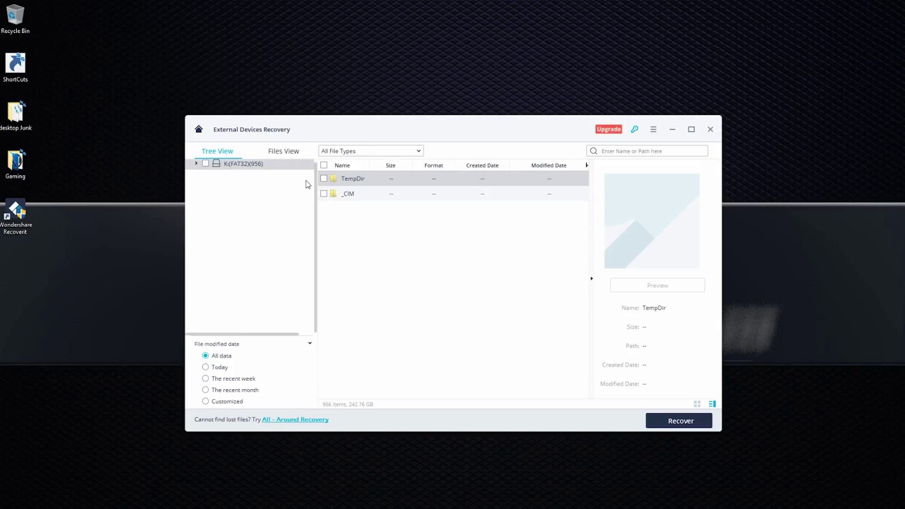
Open K: > _CIM > snow day, tick the 4.66 MB _MG_8178.JPG and enlarge _MG_8182.JPG.
left_click(244, 164)
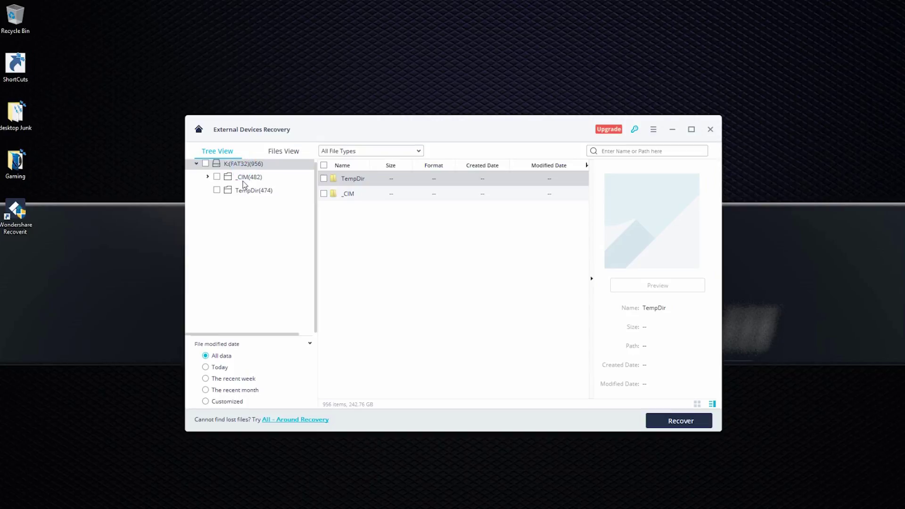
left_click(244, 178)
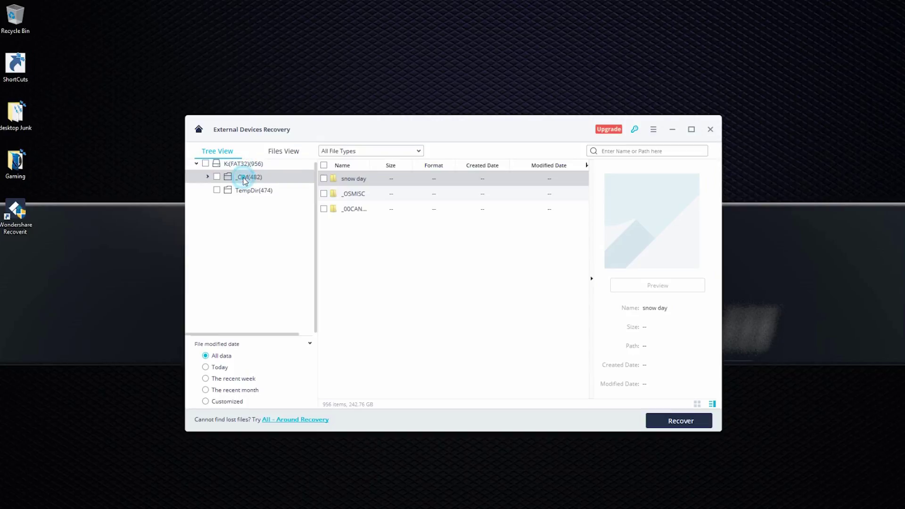
double_click(354, 180)
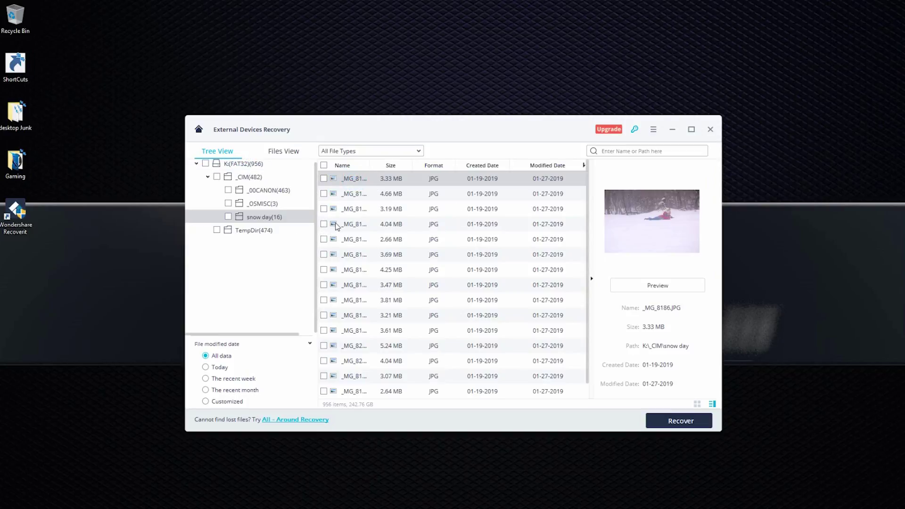
left_click(352, 195)
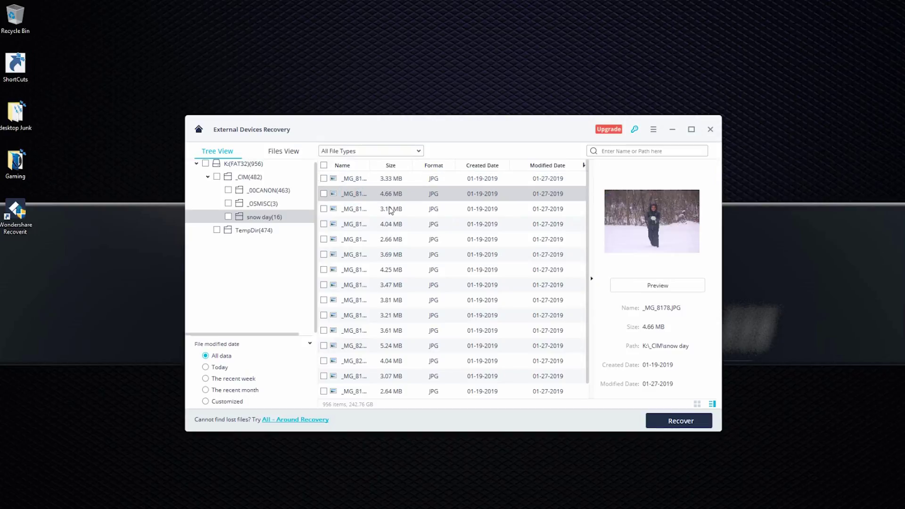
left_click(324, 194)
left_click(347, 239)
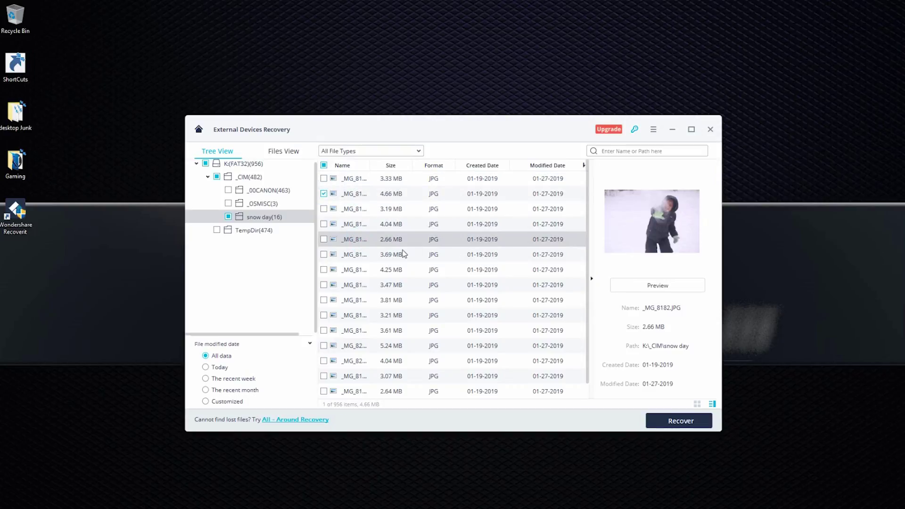
left_click(661, 286)
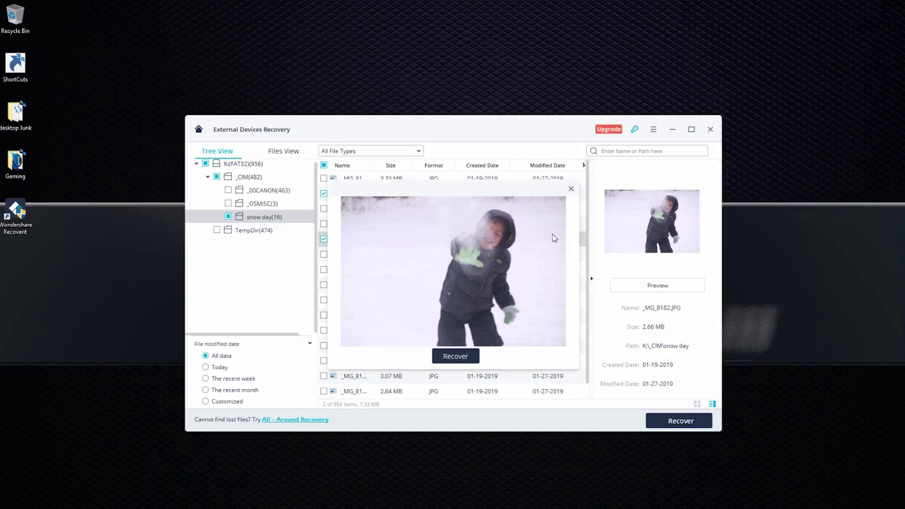
left_click(571, 189)
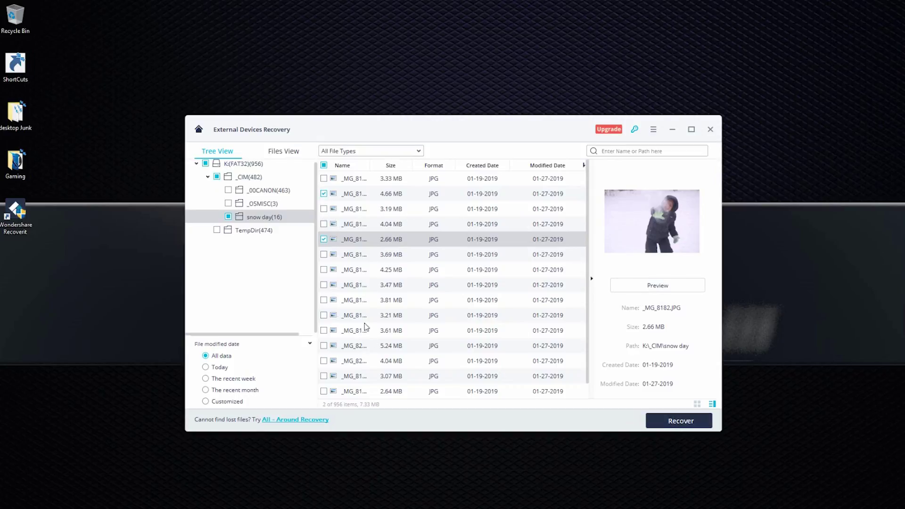
Try the Today, Recent week, Recent month and Customized date filters, then return to All data.
left_click(211, 368)
left_click(218, 380)
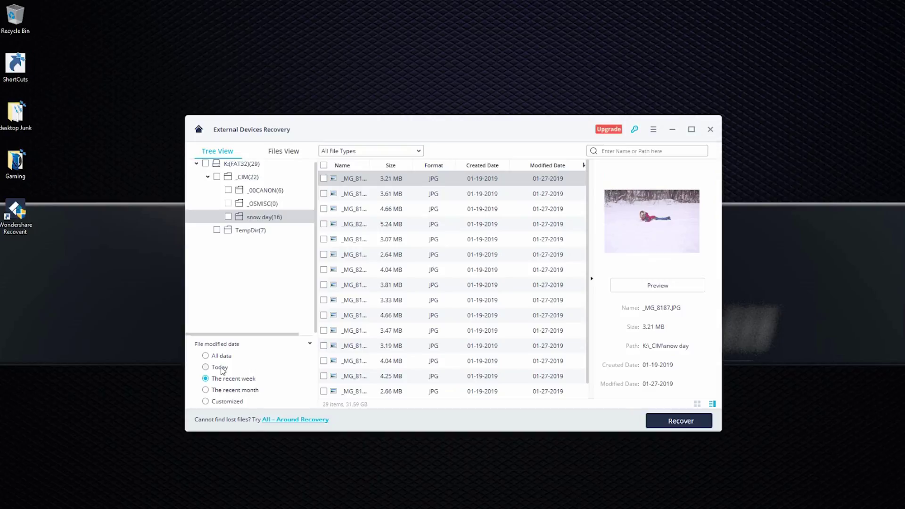
left_click(221, 369)
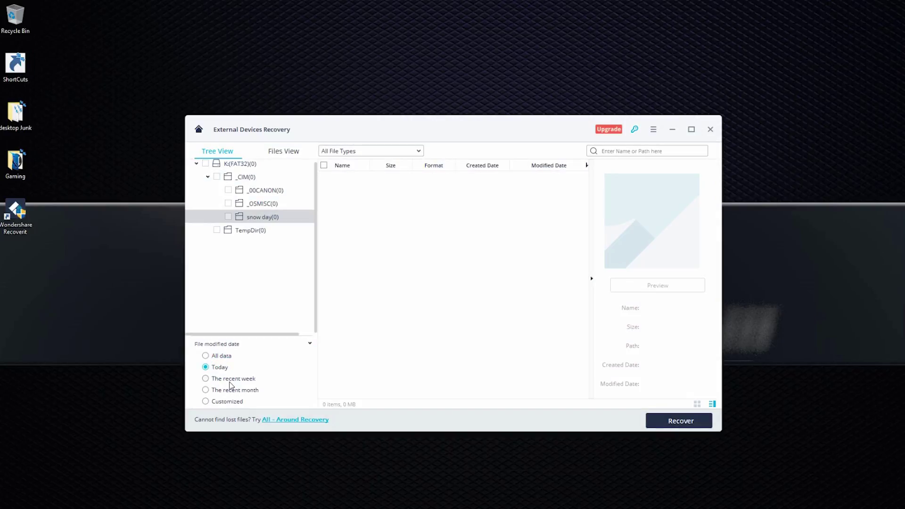
left_click(229, 379)
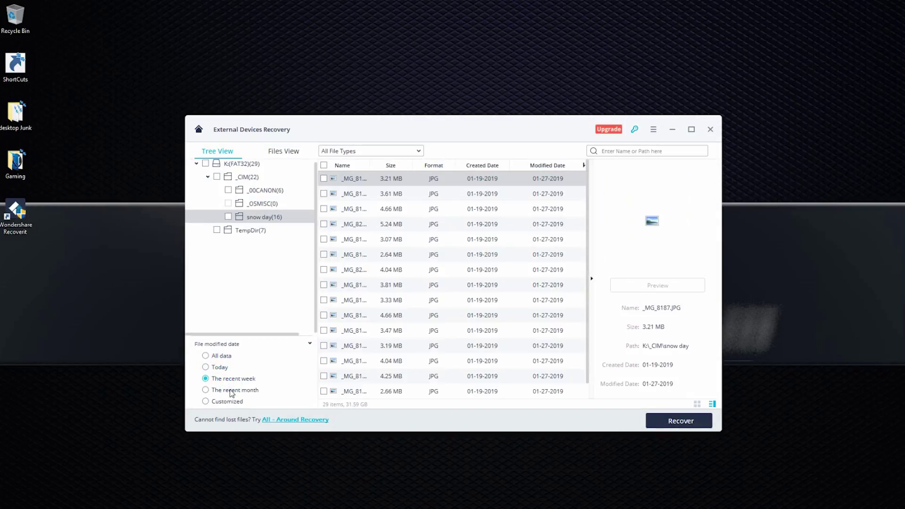
left_click(231, 391)
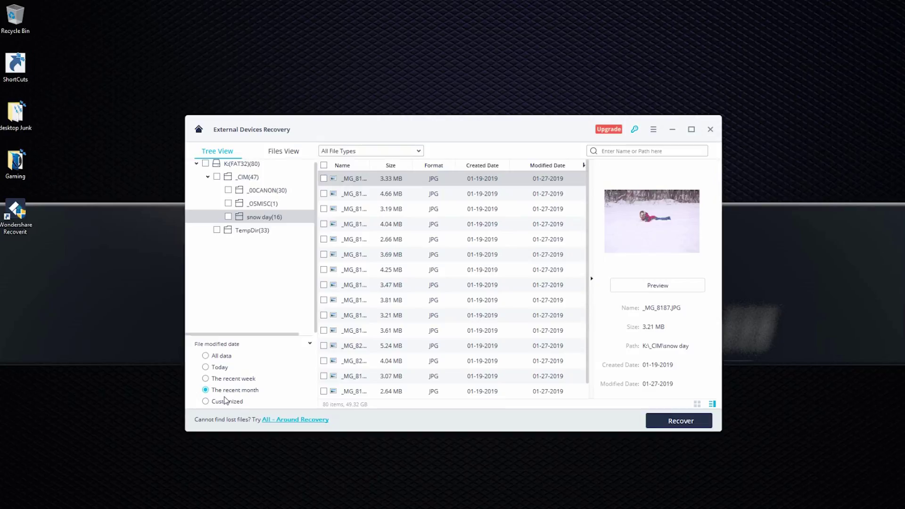
left_click(221, 401)
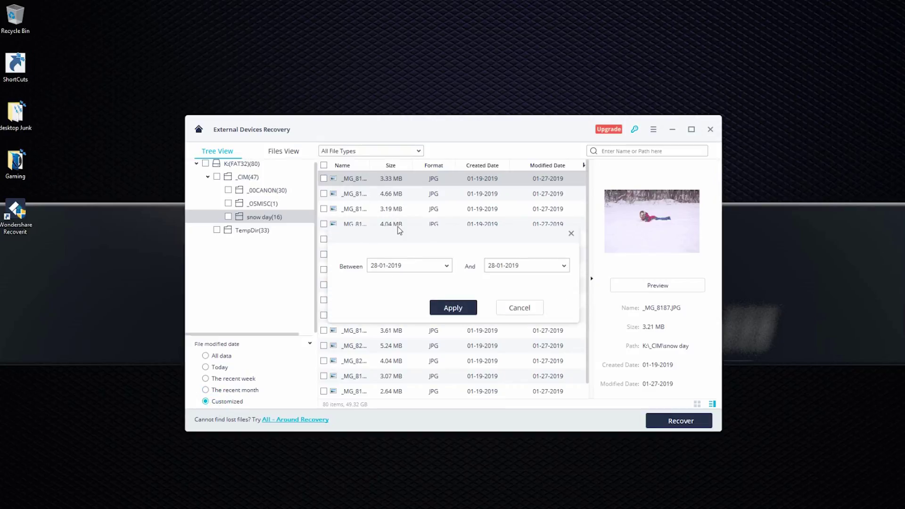
left_click(522, 309)
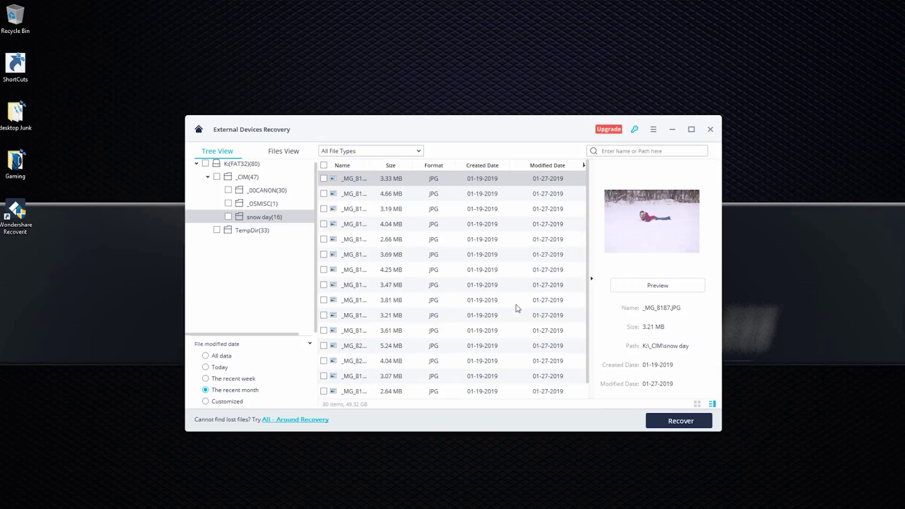
left_click(218, 359)
Tick the 3.33 MB and 4.04 MB snow day photos and start recovering them.
scroll(332, 320, "down", 1)
scroll(332, 318, "up", 1)
left_click(324, 179)
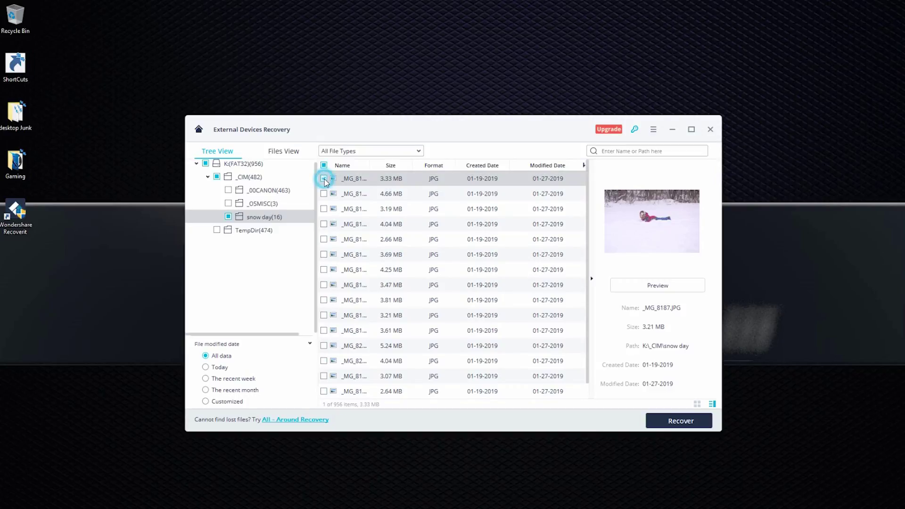
left_click(324, 224)
left_click(358, 226)
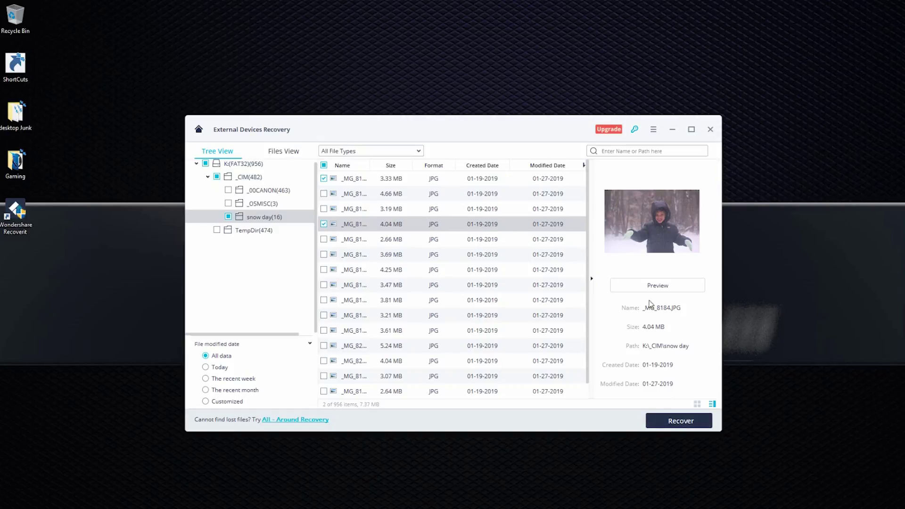
left_click(685, 426)
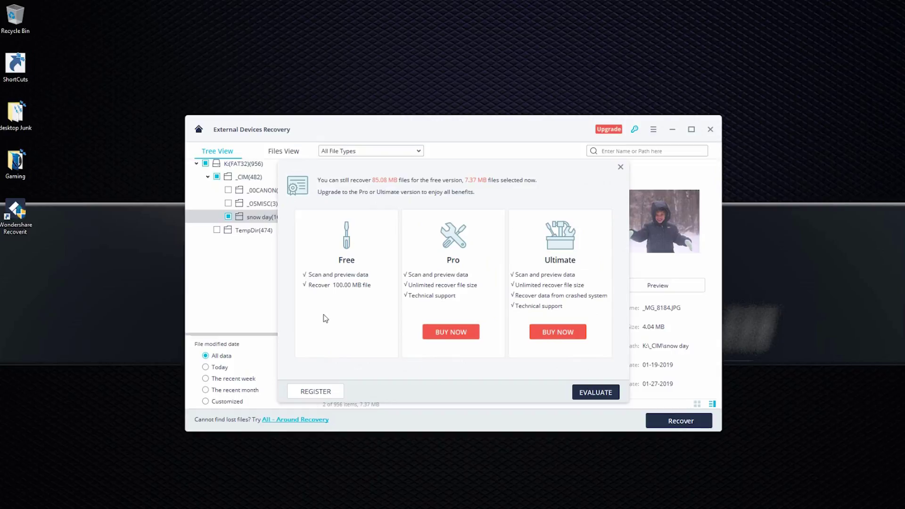
left_click(333, 288)
left_click(412, 288)
left_click(621, 168)
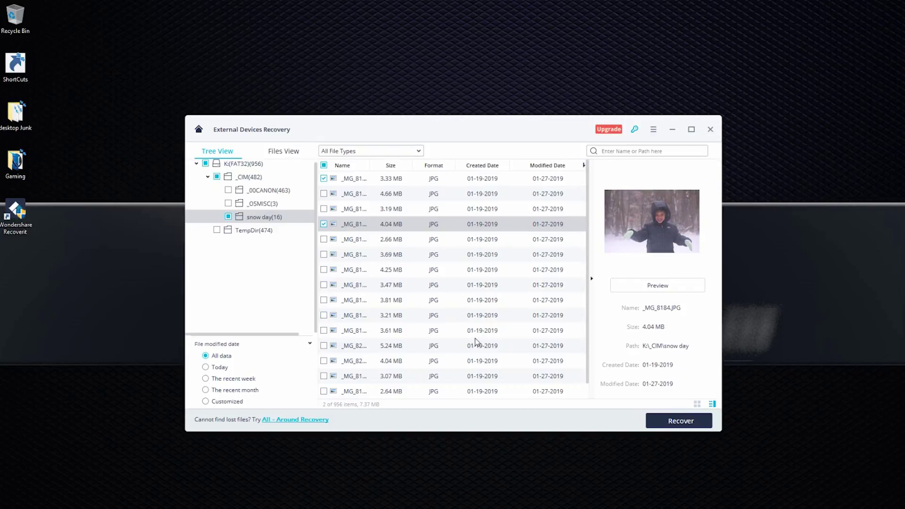
left_click(667, 421)
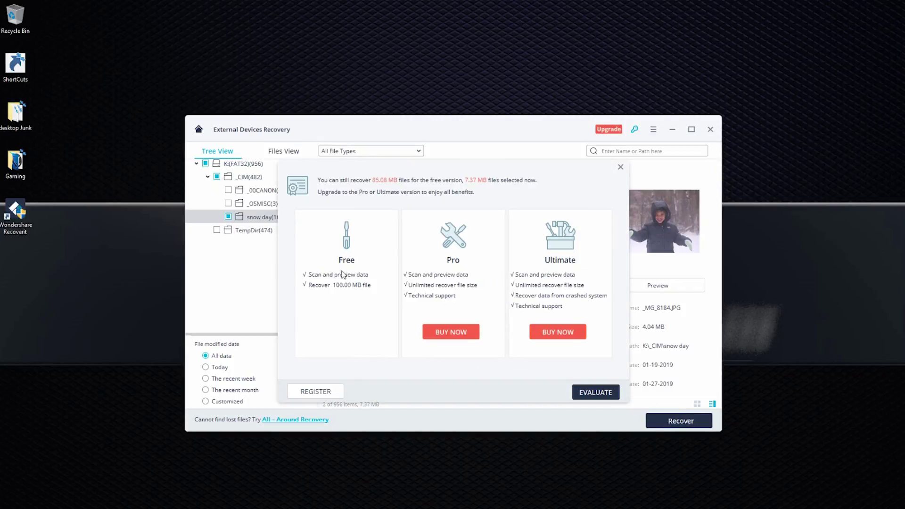
Continue with the free version and pick Local Disk C: as the save drive.
left_click(595, 392)
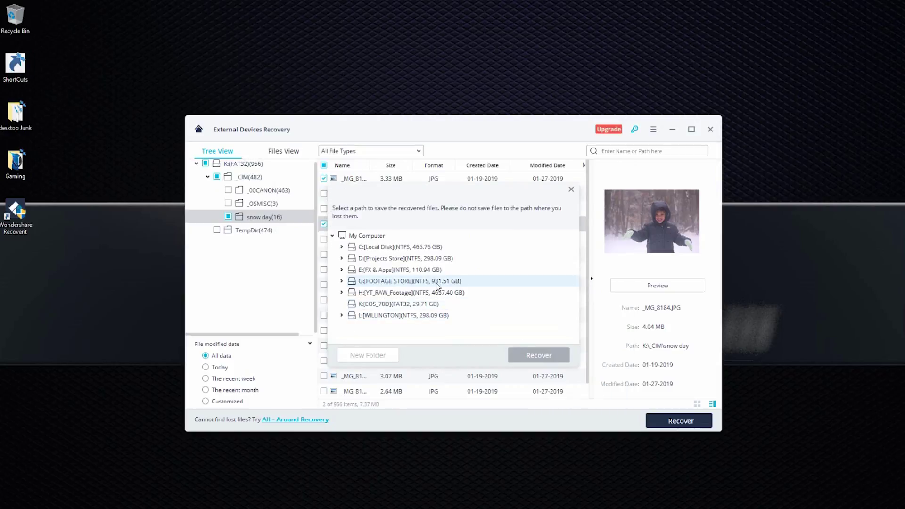
left_click(407, 259)
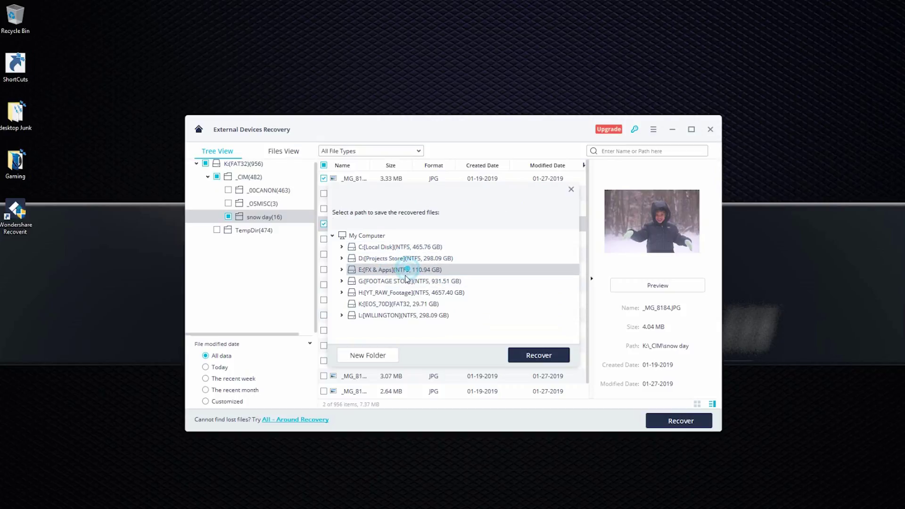
left_click(390, 248)
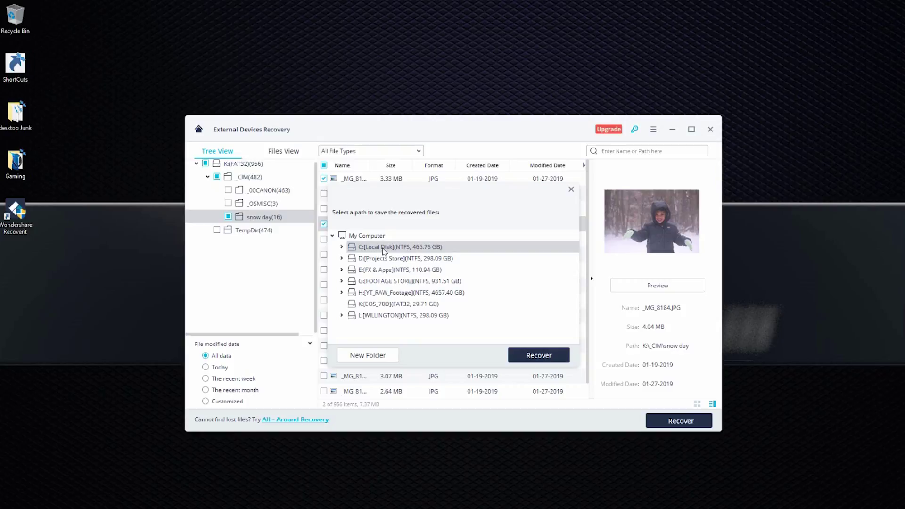
left_click(342, 247)
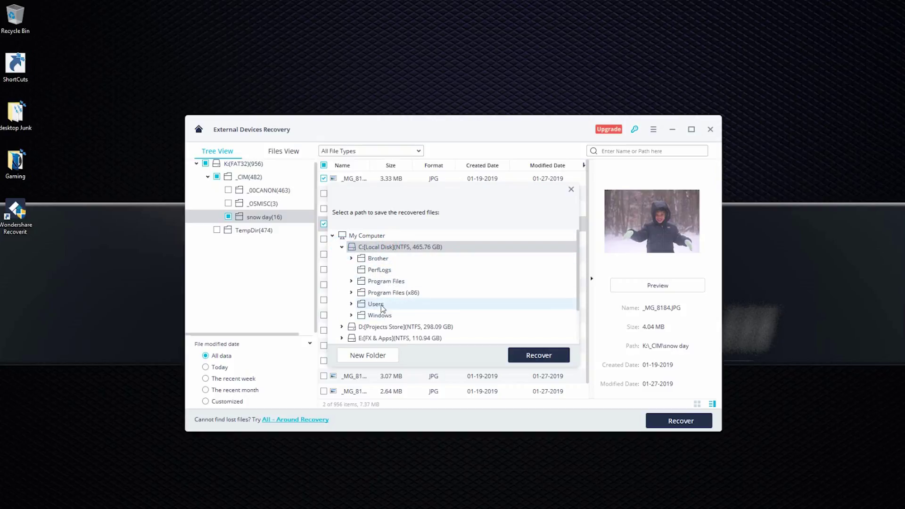
Browse to Users > your home folder > Desktop and recover the snow-day photos there.
left_click(377, 306)
left_click(351, 304)
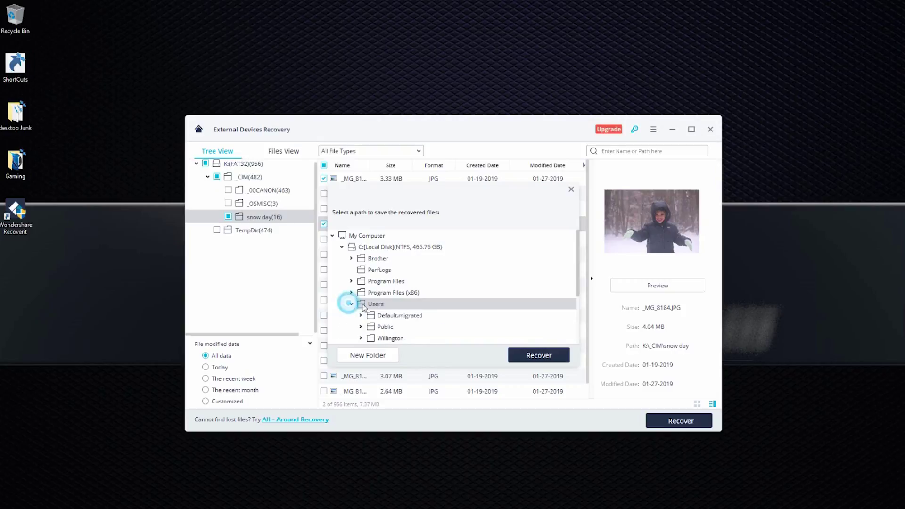
left_click(391, 271)
left_click(361, 270)
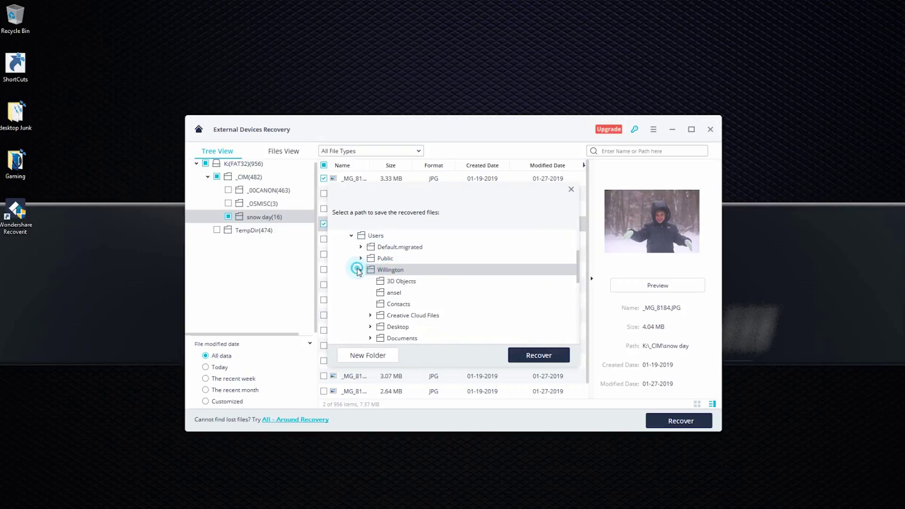
scroll(407, 283, "down", 1)
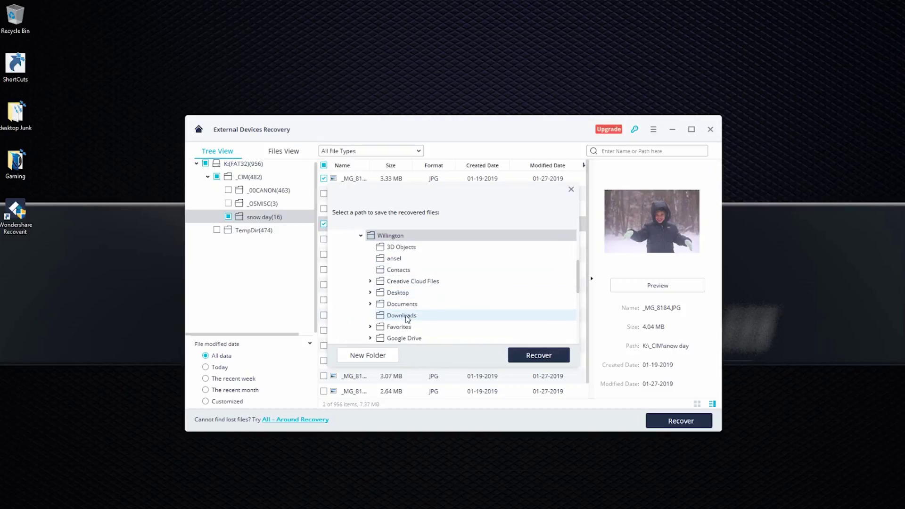
scroll(403, 288, "down", 1)
left_click(400, 261)
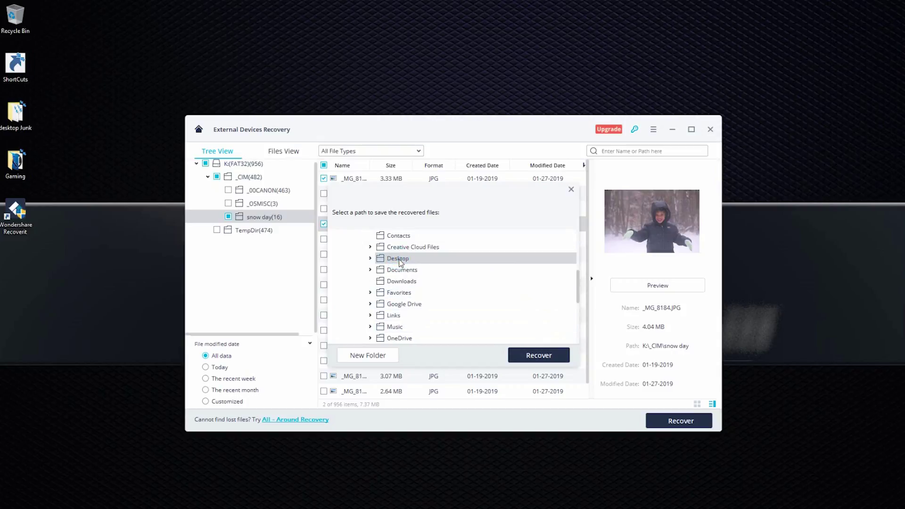
left_click(516, 357)
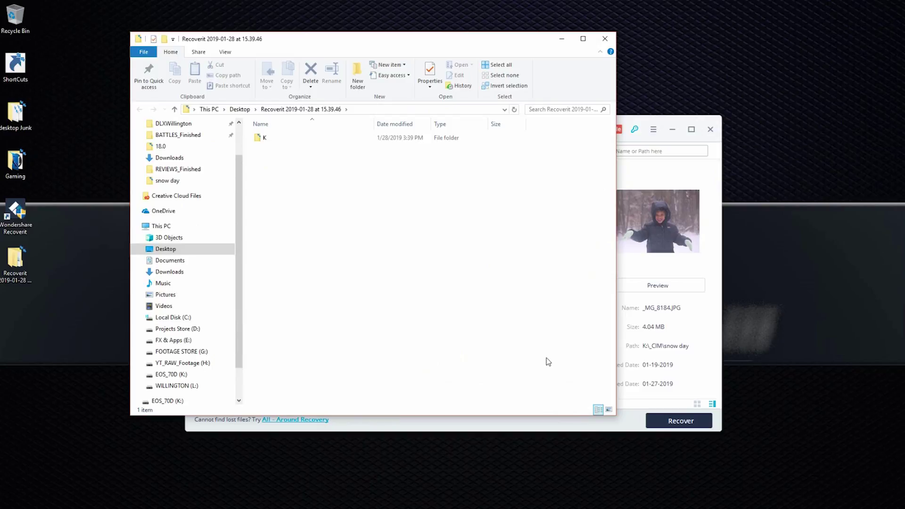
Browse the recovered K > _CIM > snow day folder and open _MG_8184 in Photos.
double_click(258, 138)
double_click(281, 138)
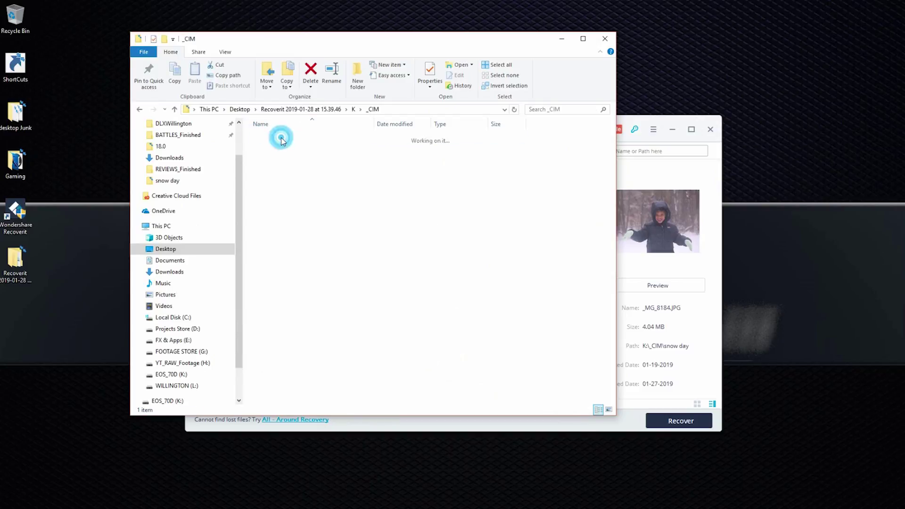
double_click(278, 138)
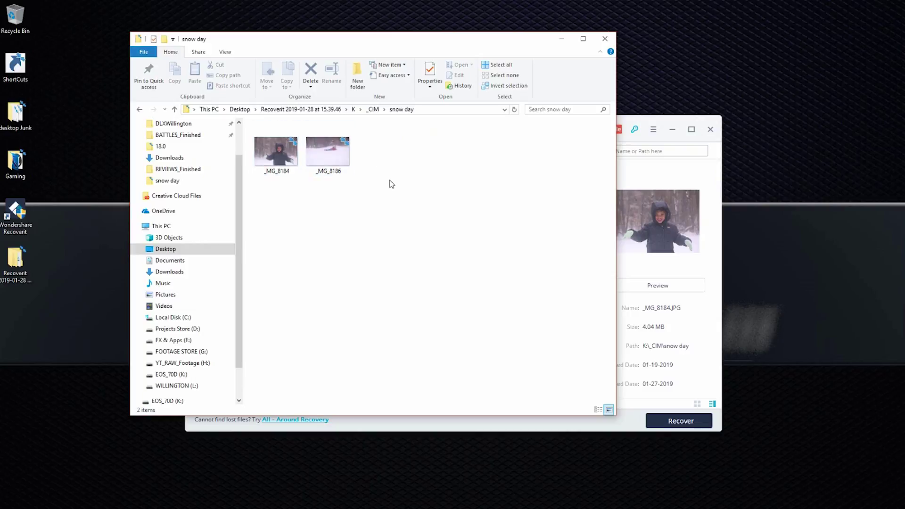
left_click_drag(390, 180, 280, 145)
left_click_drag(463, 42, 657, 95)
left_click(491, 210)
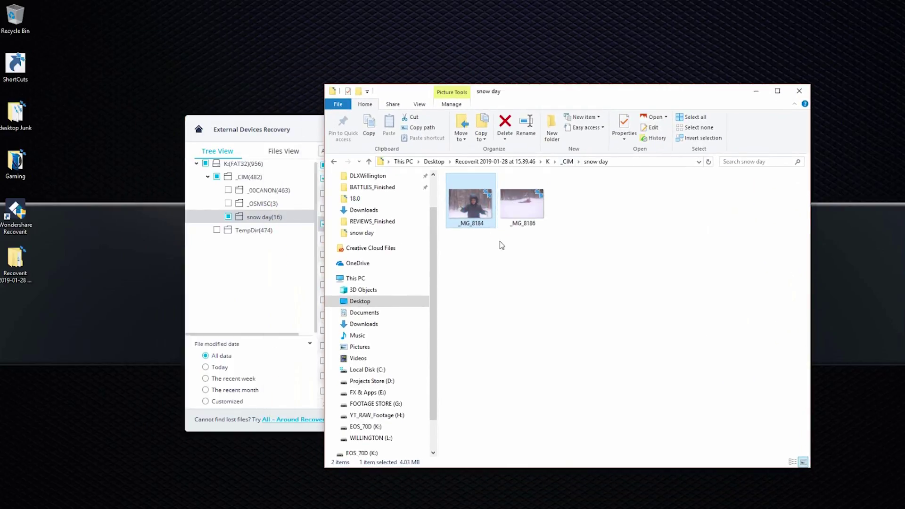
double_click(470, 203)
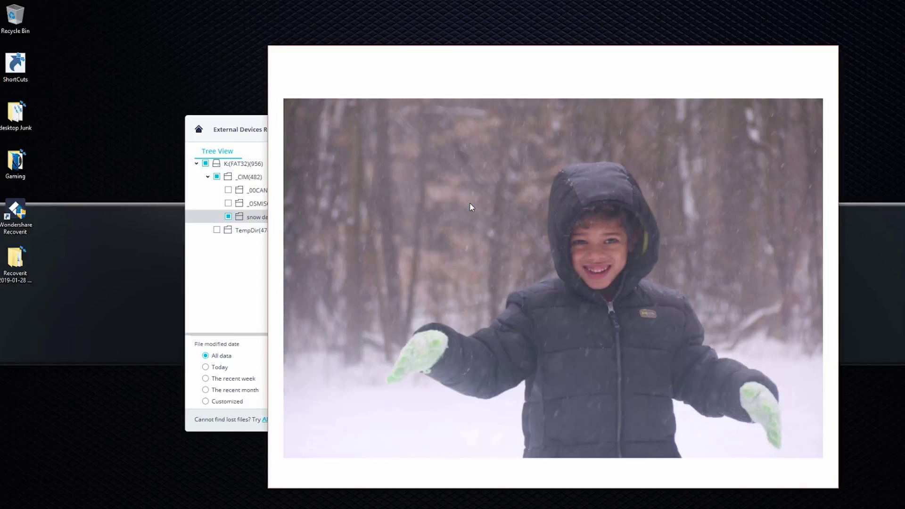
View _MG_8186 in Photos, then return to _MG_8184.
left_click(815, 279)
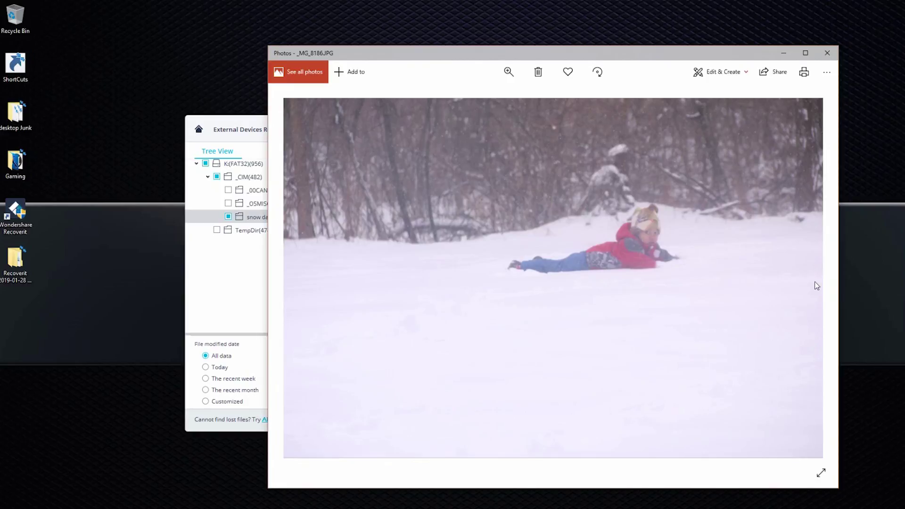
left_click(292, 278)
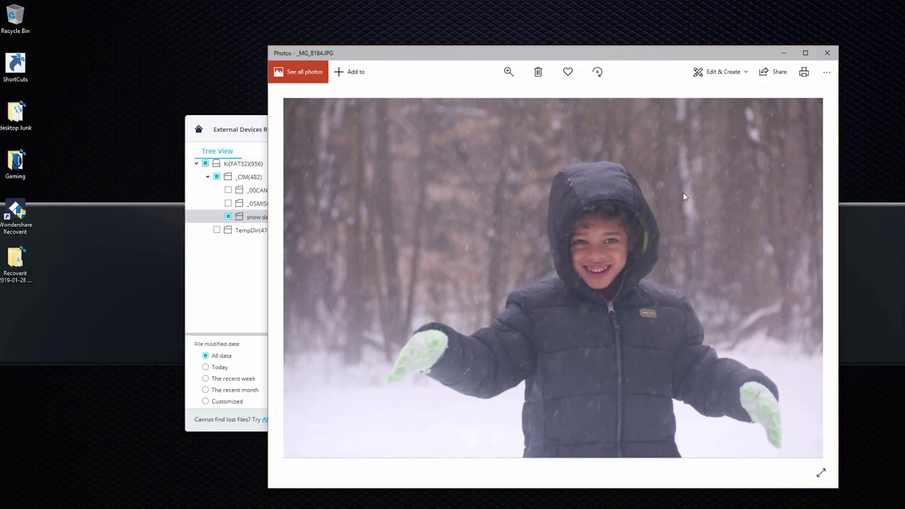
Close Photos, select both recovered photos, and close the snow day folder window.
left_click(827, 53)
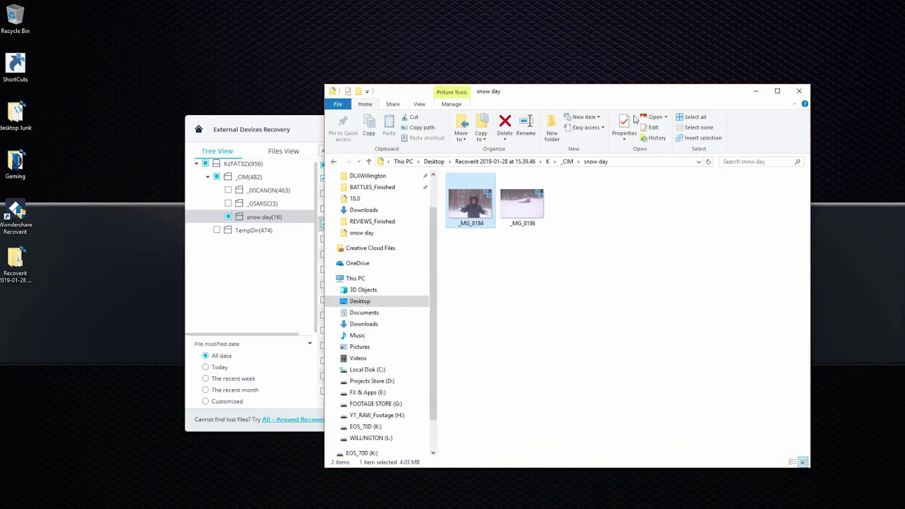
left_click_drag(699, 93, 661, 73)
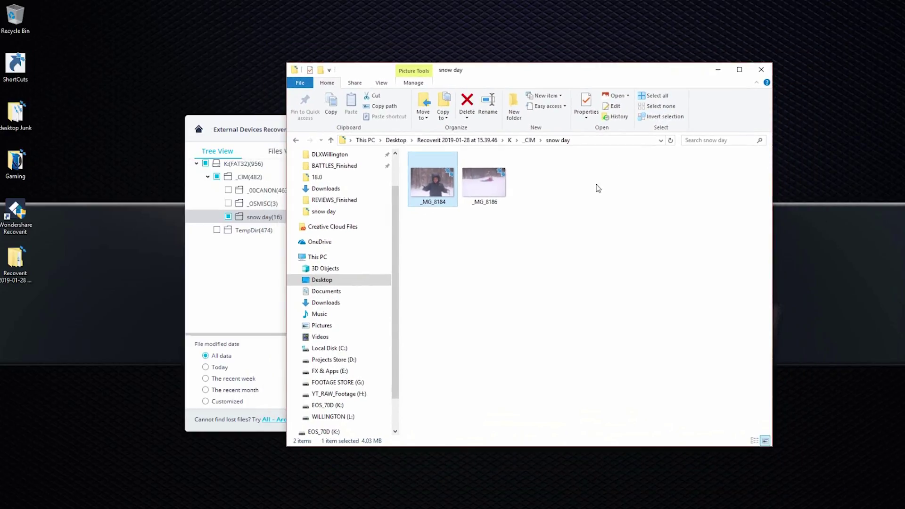
left_click_drag(596, 189, 431, 168)
left_click(761, 70)
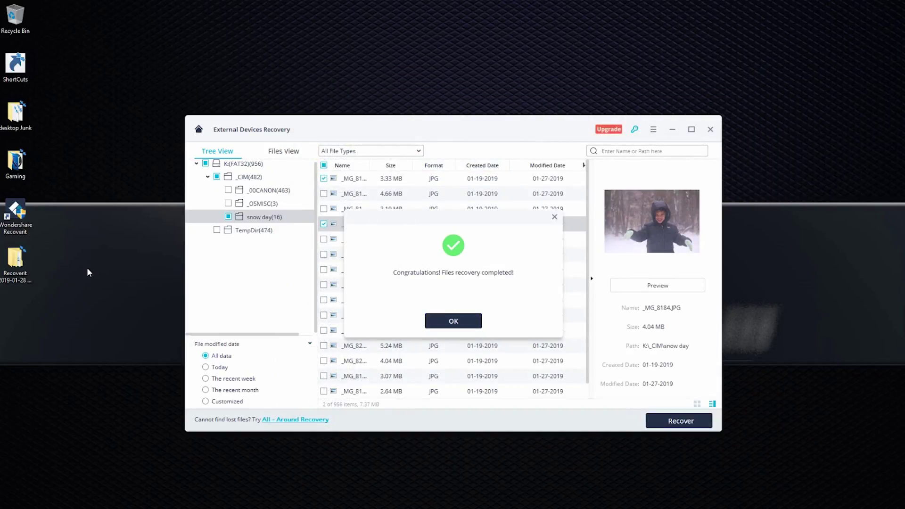
Reopen the desktop Recoverit folder down to K > _CIM > snow day, then back to _CIM.
double_click(16, 264)
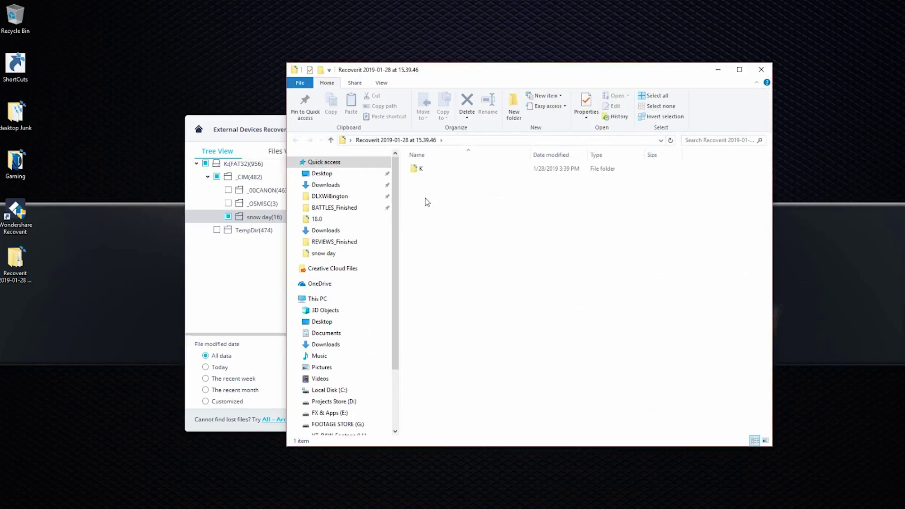
double_click(415, 168)
double_click(433, 169)
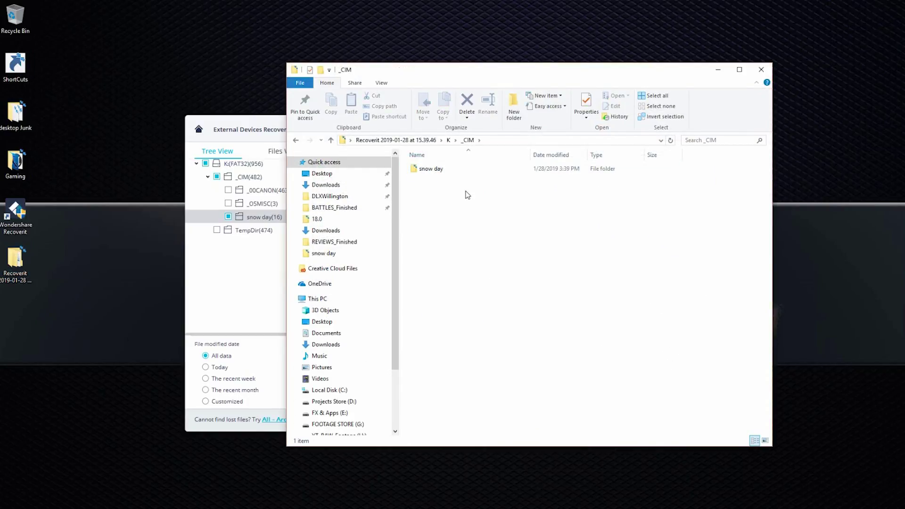
double_click(429, 168)
key("alt+Left")
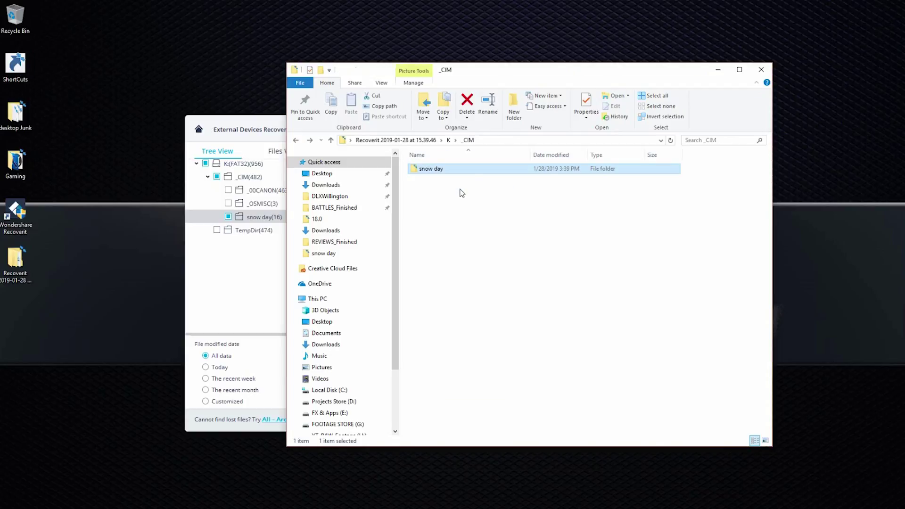
Close Explorer, dismiss the recovery-completed message, and exit the scan results without saving.
left_click(761, 70)
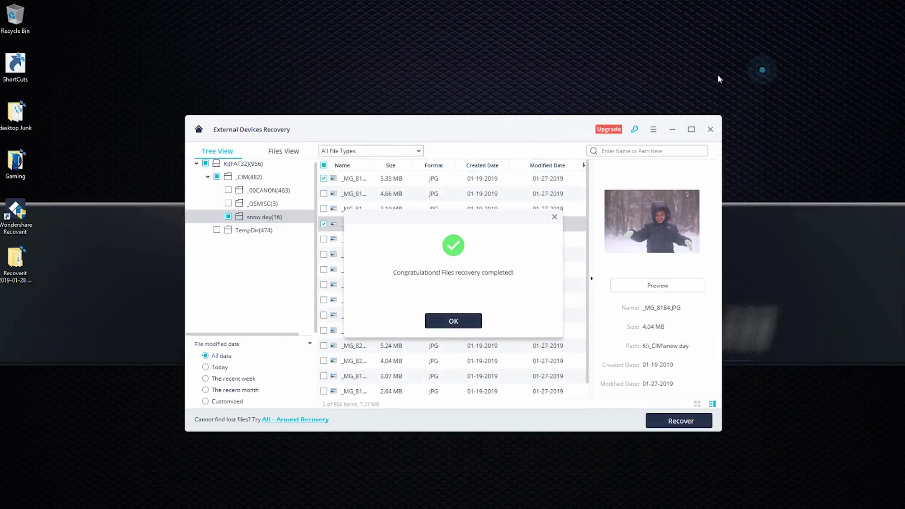
left_click(462, 322)
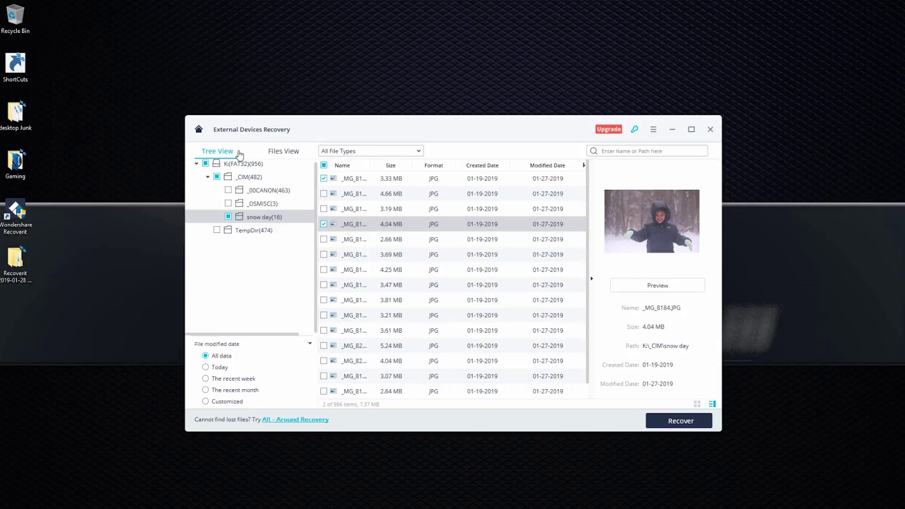
left_click(198, 129)
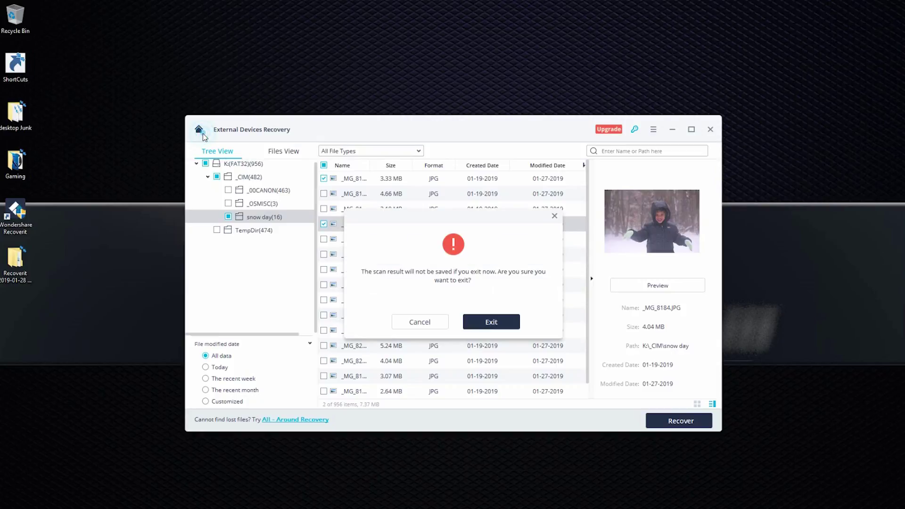
left_click(492, 321)
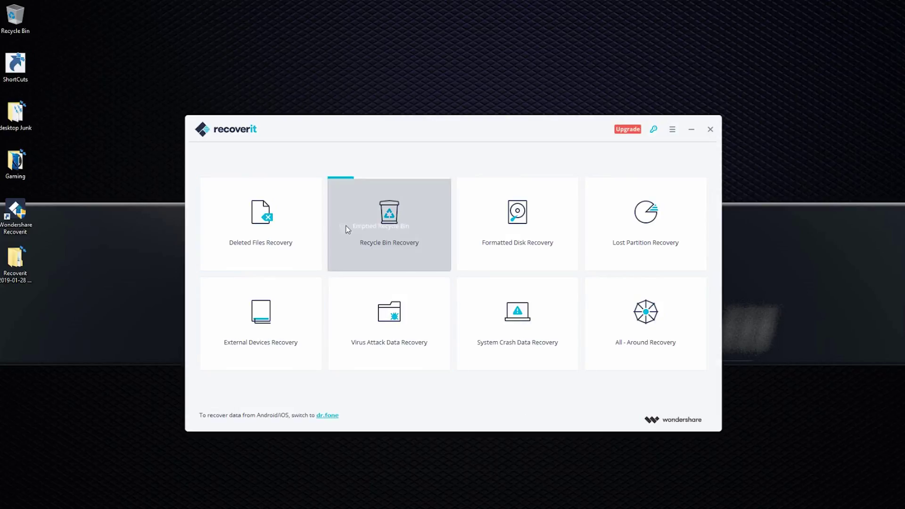
Run a Deleted Files Recovery scan of FX & Apps (E:) and dismiss the completion notice.
mouse_move(545, 228)
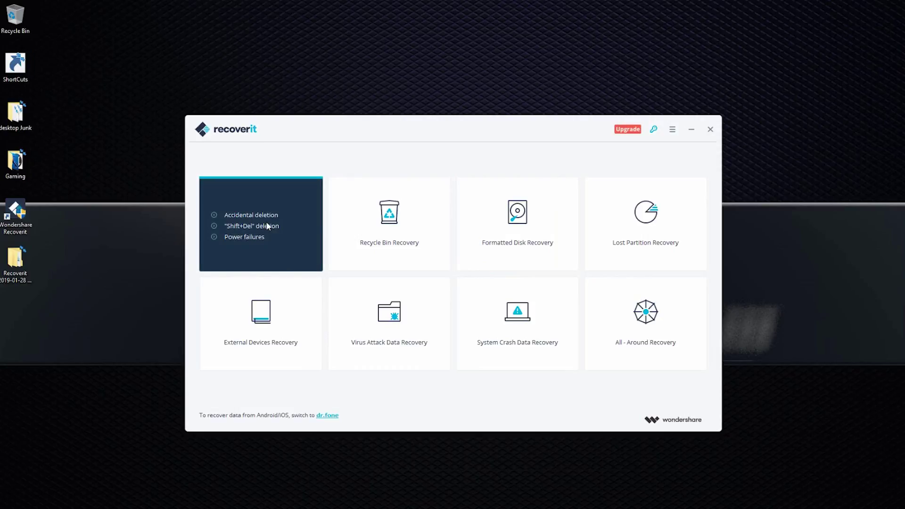
left_click(268, 226)
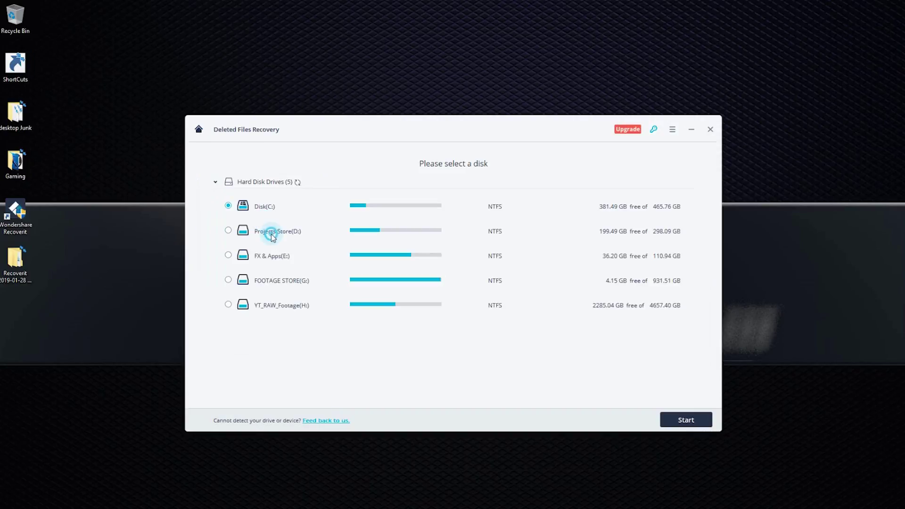
left_click(270, 235)
left_click(273, 256)
left_click(273, 283)
left_click(270, 256)
left_click(686, 419)
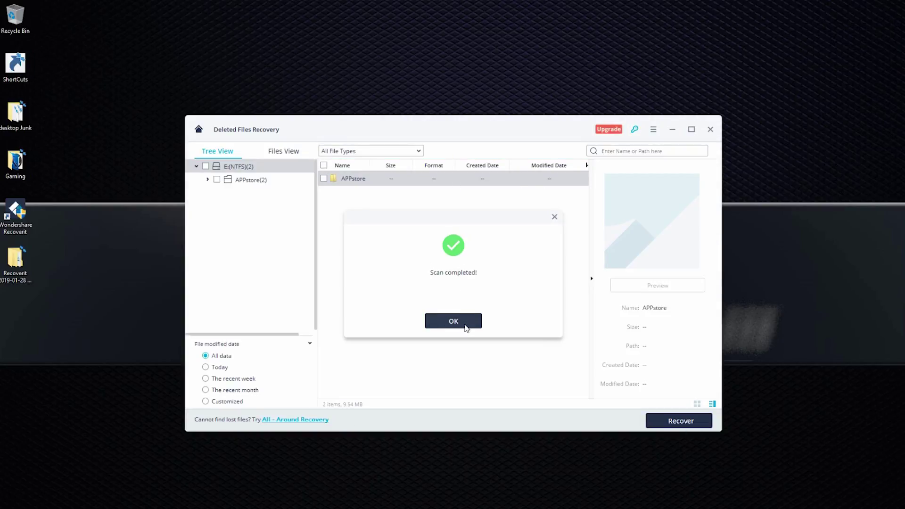
left_click(453, 322)
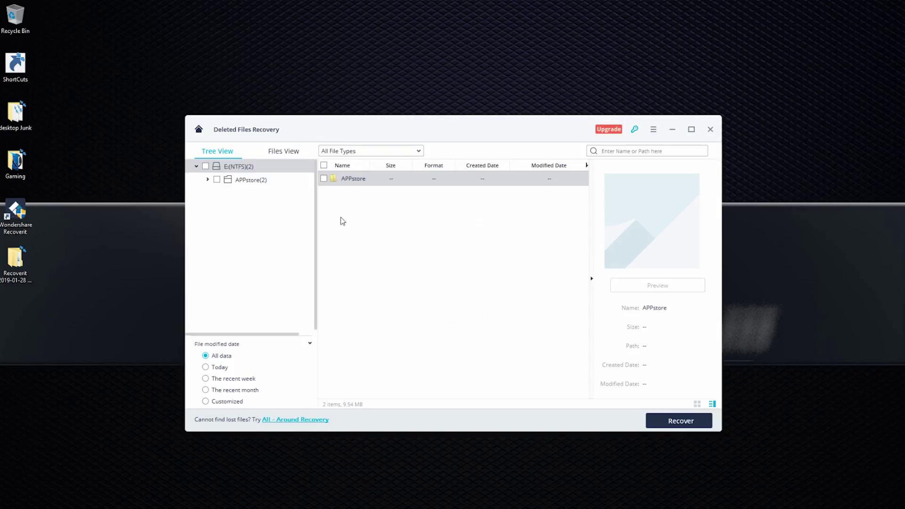
Open APPstore and its song folder, then tick the deleted MP3 for recovery.
left_click(253, 181)
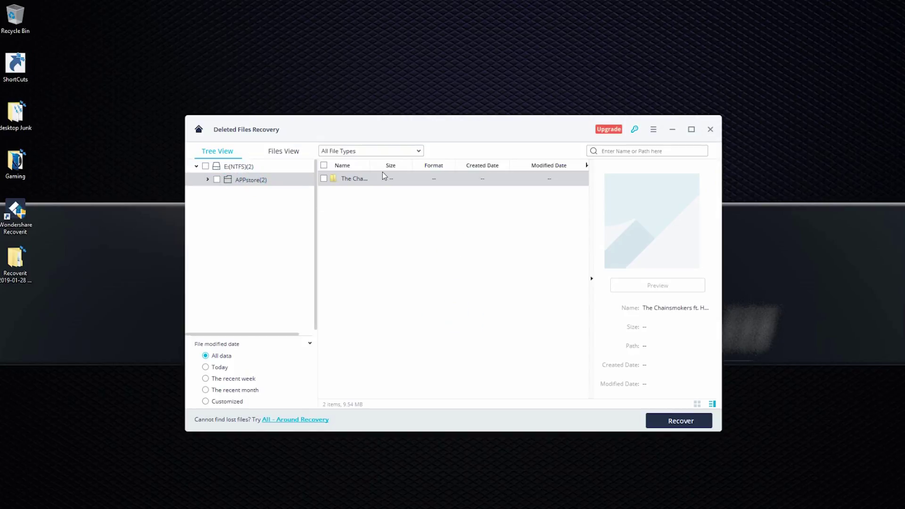
double_click(354, 179)
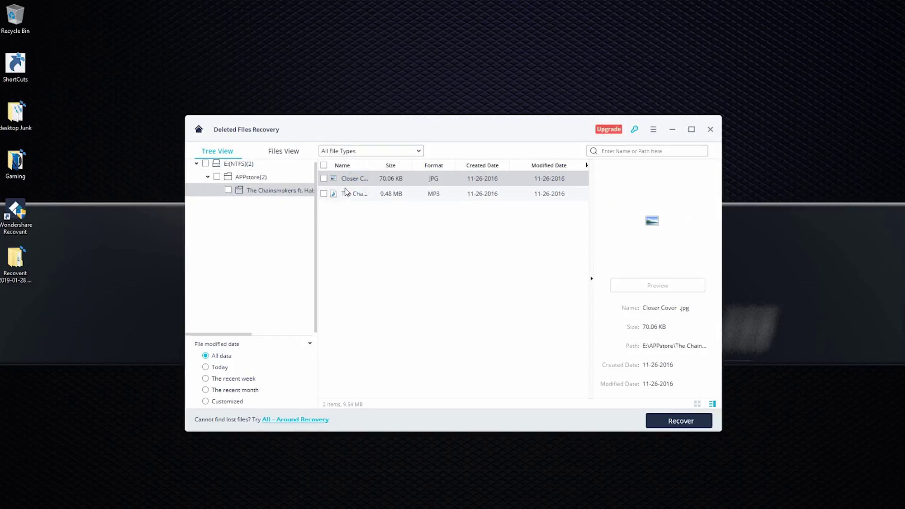
left_click(347, 194)
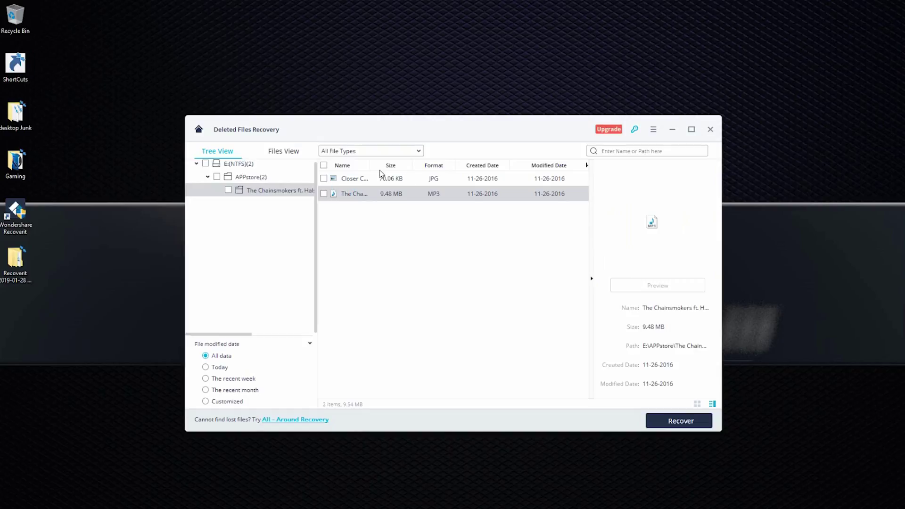
left_click_drag(371, 168, 434, 168)
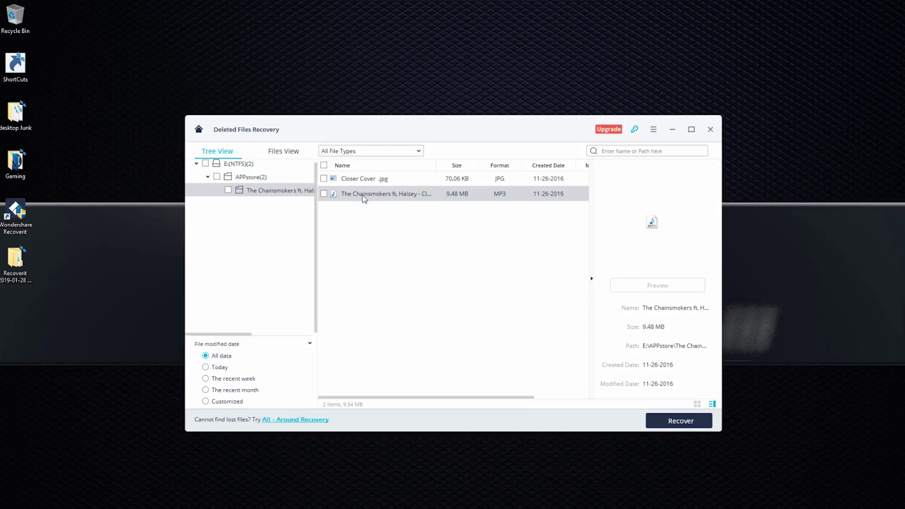
left_click(356, 195)
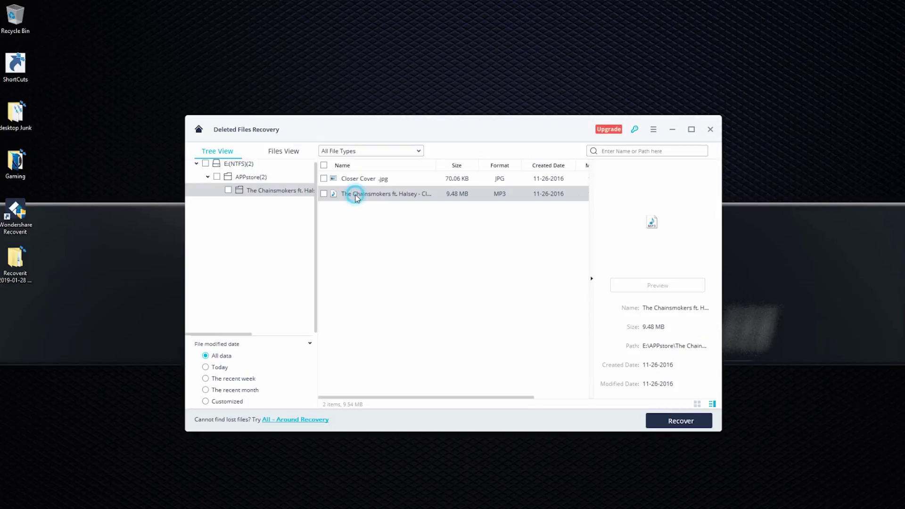
Recover the MP3 with the free version, saving it to drive C:.
left_click(679, 427)
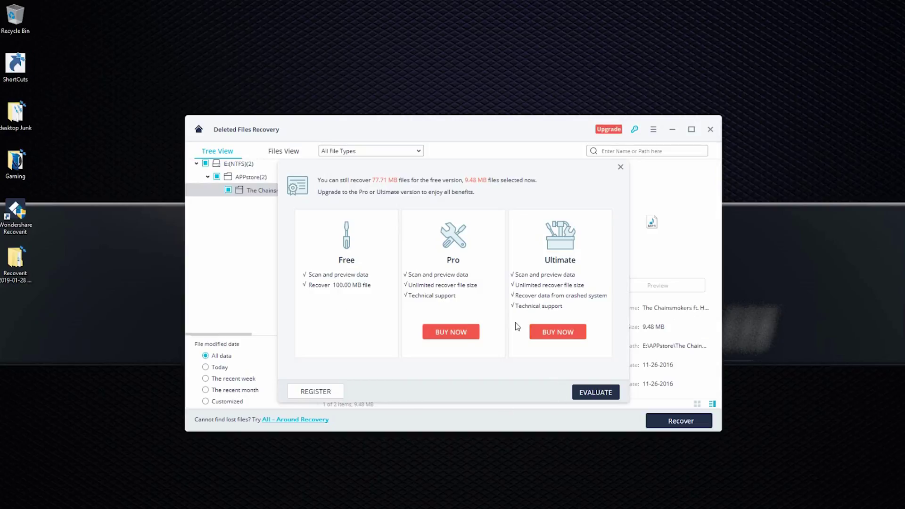
left_click(595, 392)
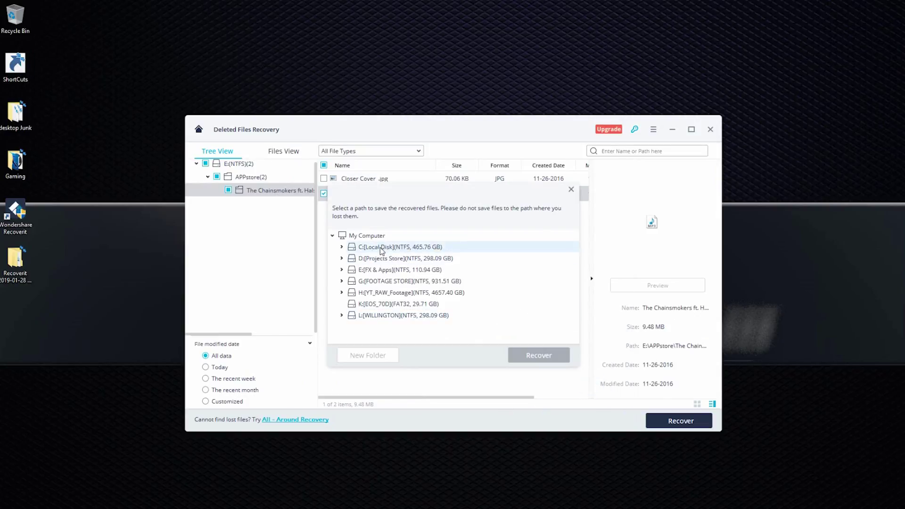
left_click(382, 247)
left_click(532, 356)
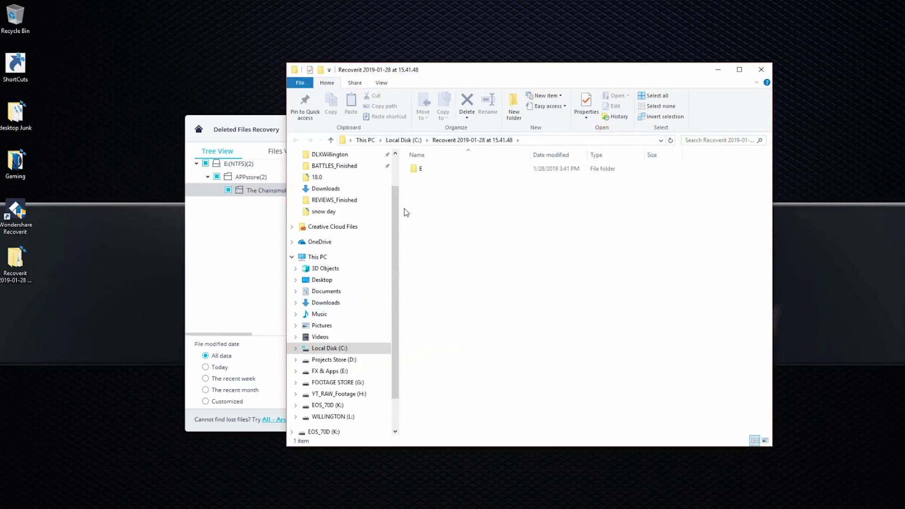
Locate the recovered MP3 under E > APPstore > song folder in the output folder.
double_click(414, 167)
left_click(434, 171)
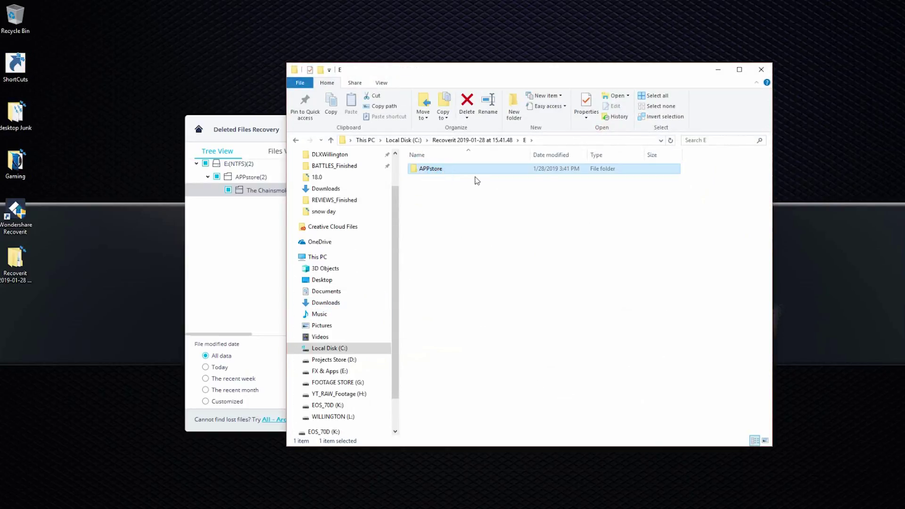
left_click(421, 170)
double_click(420, 170)
double_click(440, 169)
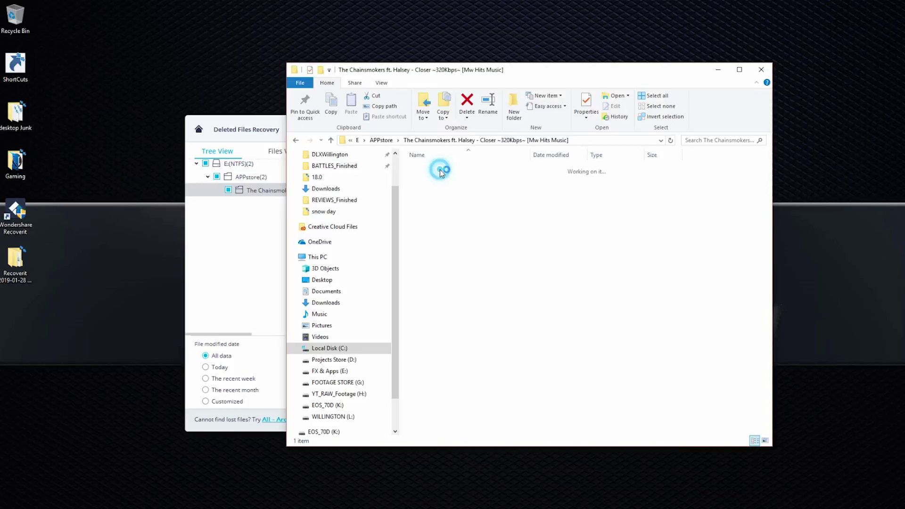
left_click(440, 170)
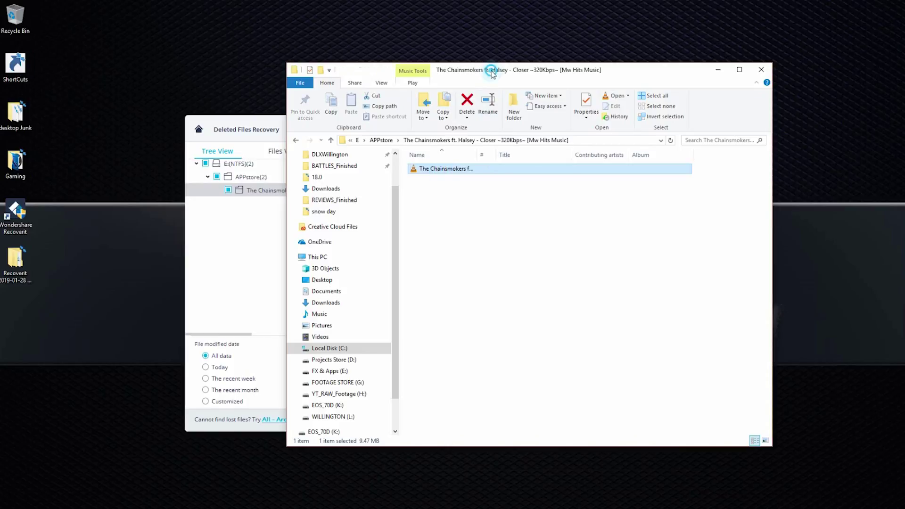
left_click_drag(492, 71, 522, 54)
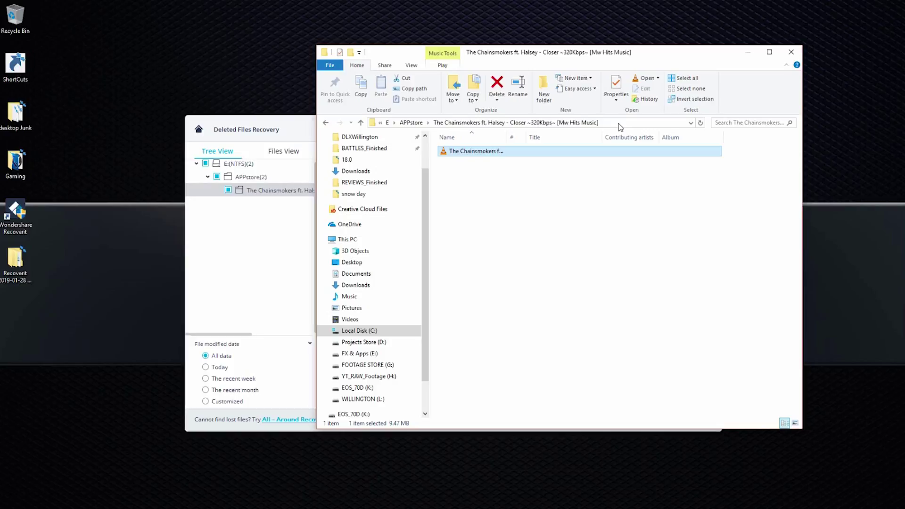
left_click(503, 175)
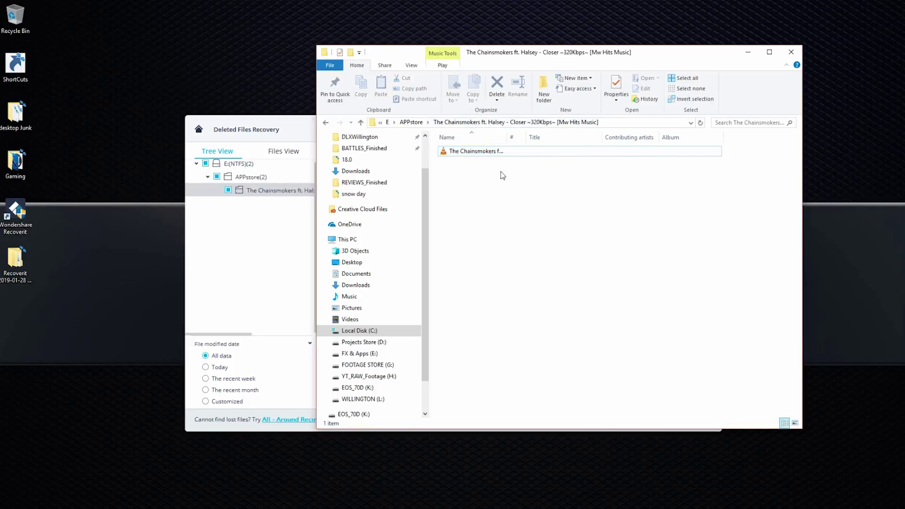
left_click(476, 155)
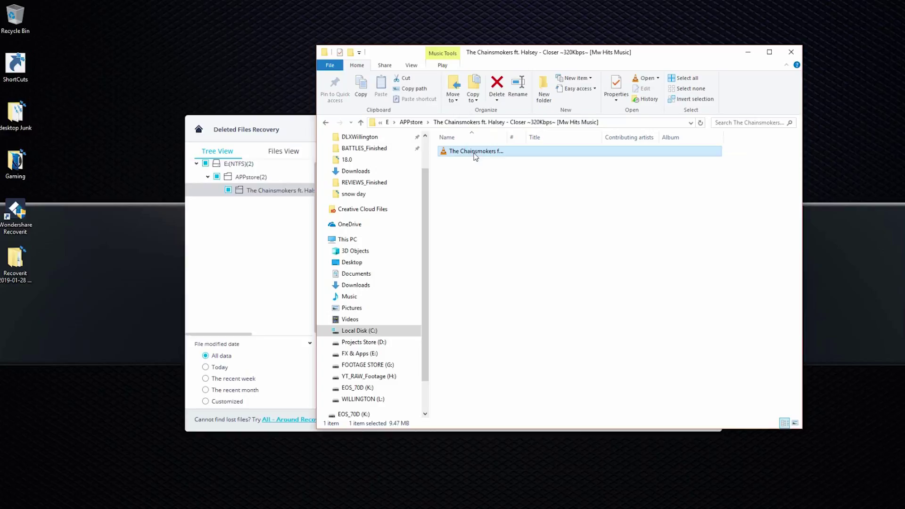
Close Explorer and leave Recoverit's recovery results for the home screen.
key("alt+F4")
left_click(198, 129)
left_click(498, 323)
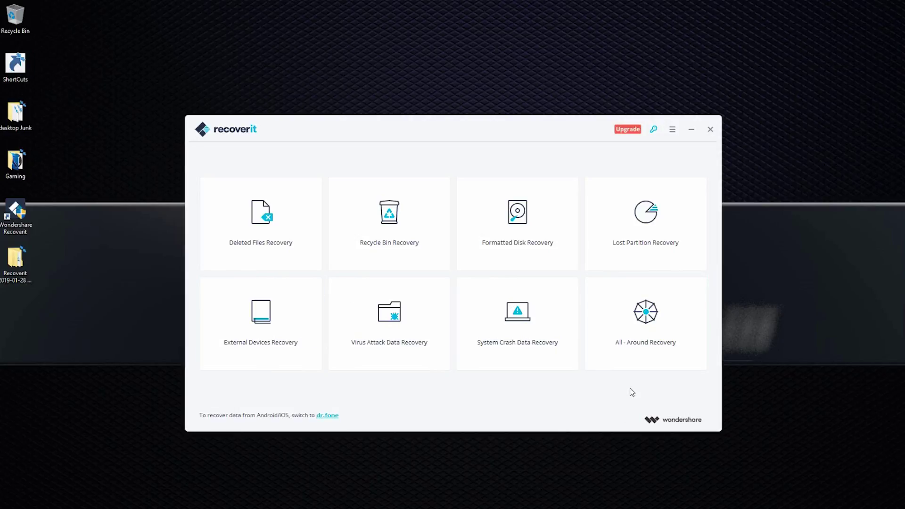
Open All-Around Recovery and start a scan of the FX & Apps (E:) drive.
left_click(661, 346)
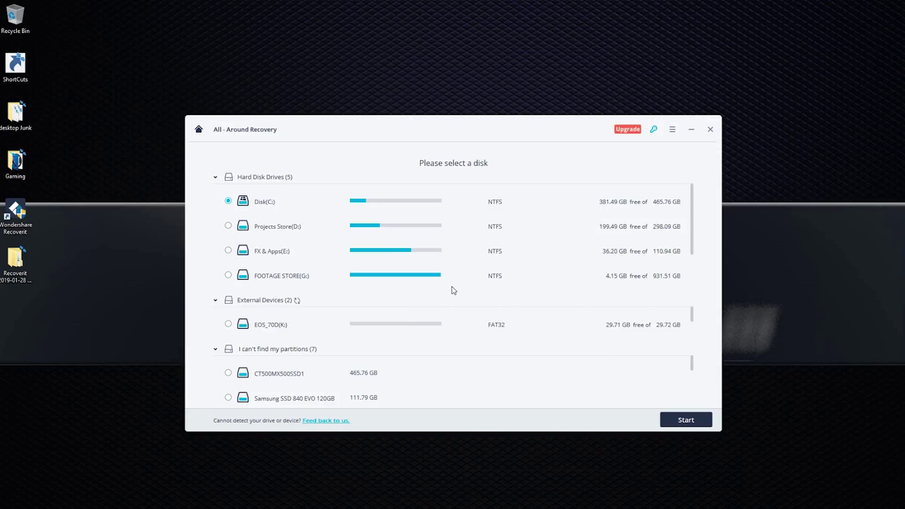
left_click(200, 129)
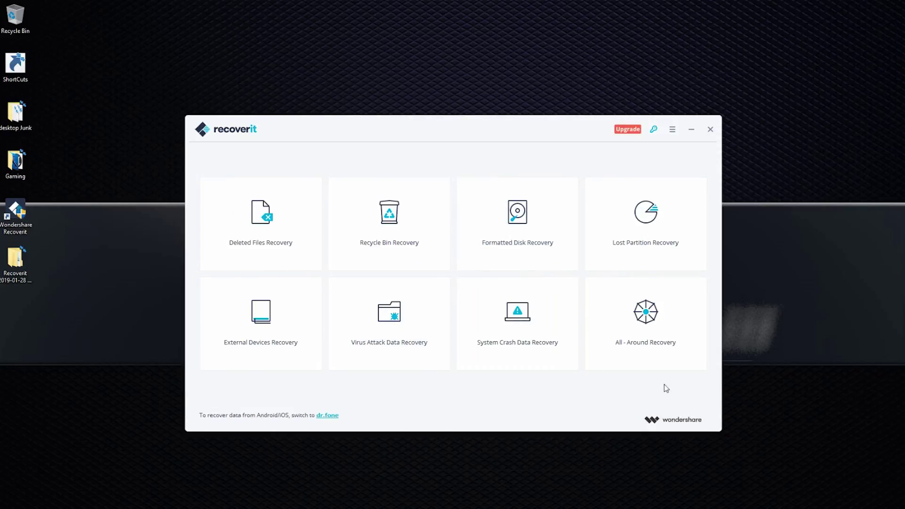
left_click(661, 336)
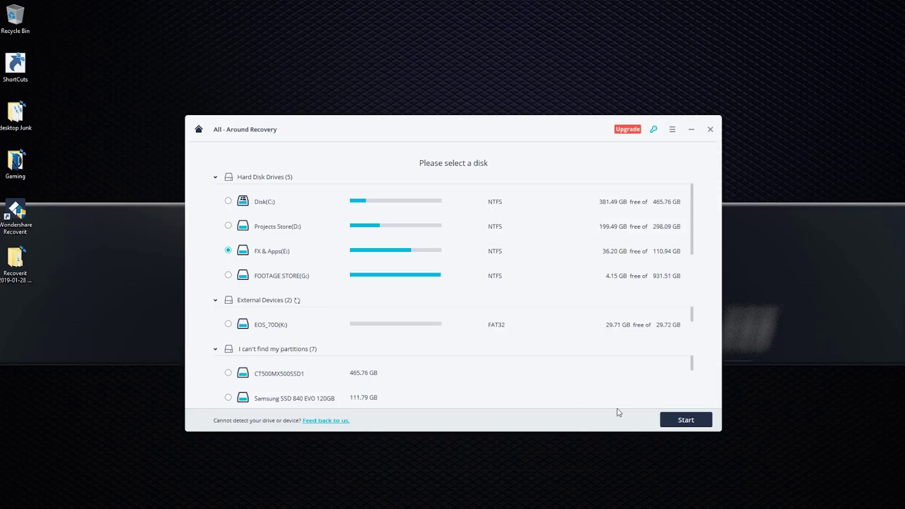
left_click(685, 419)
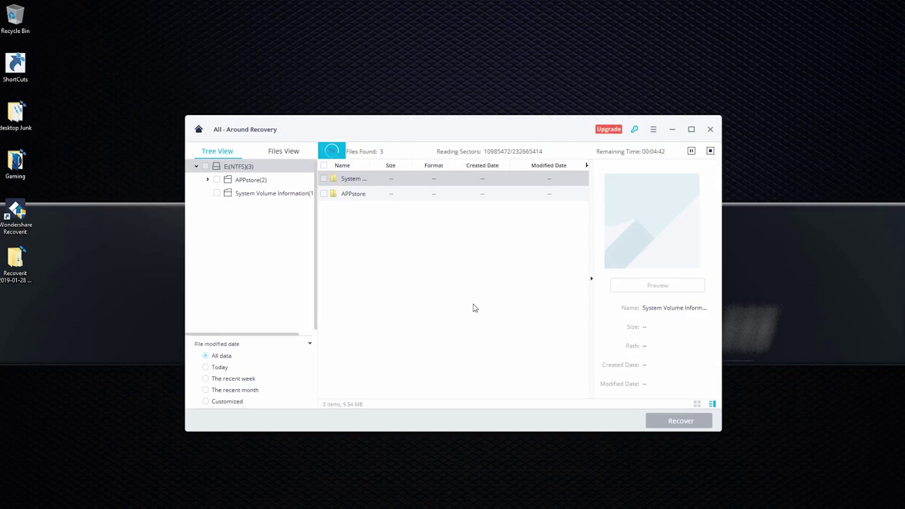
Stop the All-Around scan of E: early and exit its results without saving.
left_click(359, 193)
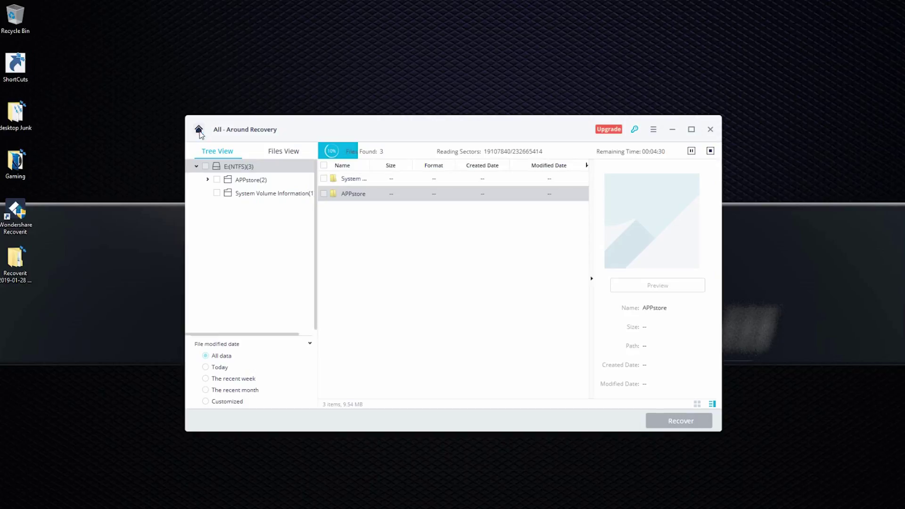
left_click(198, 129)
left_click(484, 326)
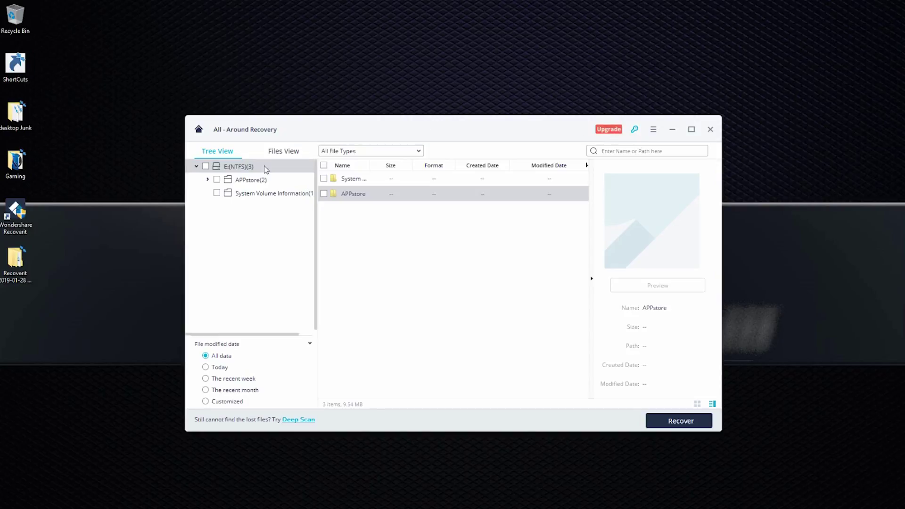
left_click(198, 130)
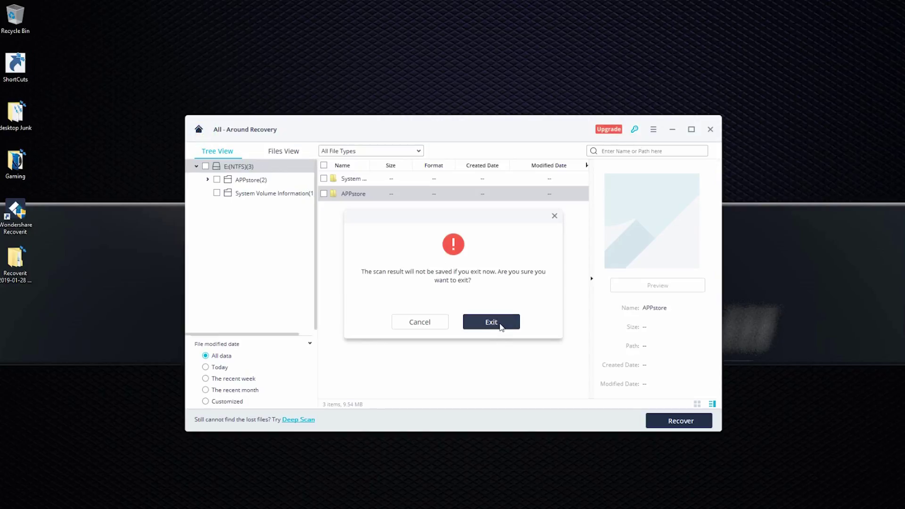
left_click(492, 321)
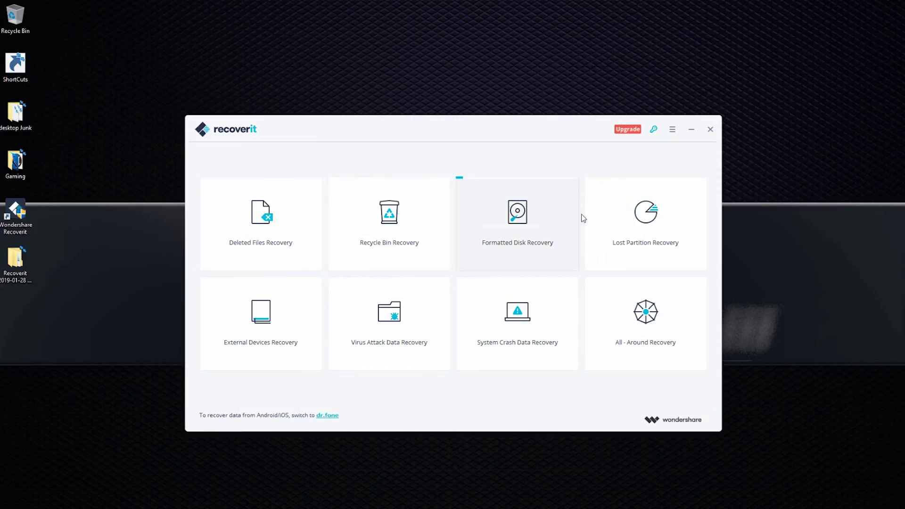